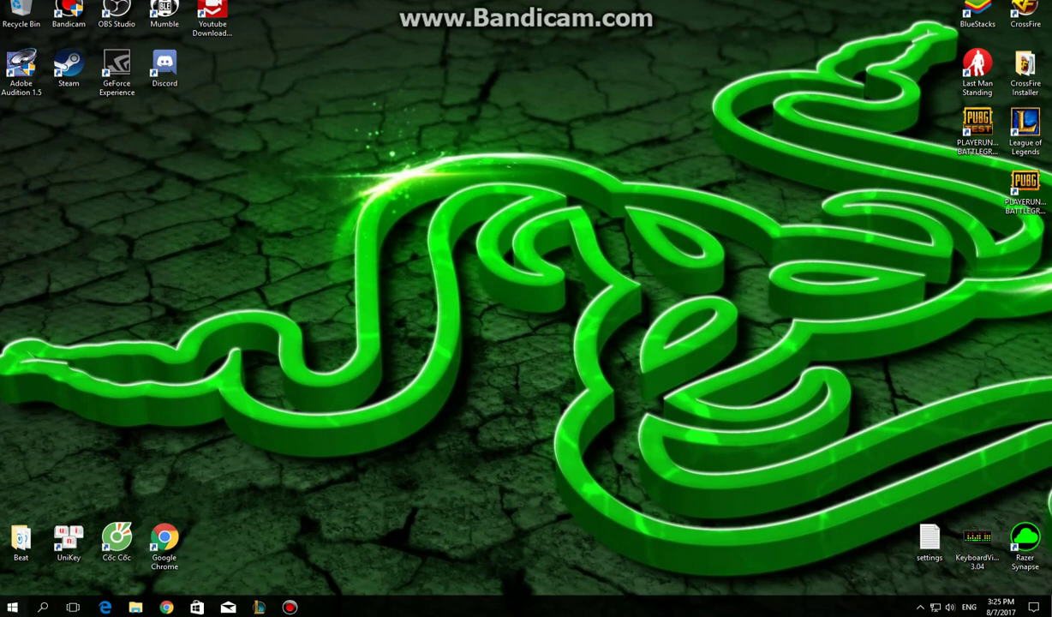
# Step: Open the Windows display settings and check the available screen resolutions, keeping 1680 × 1050
pyautogui.click(12, 607)
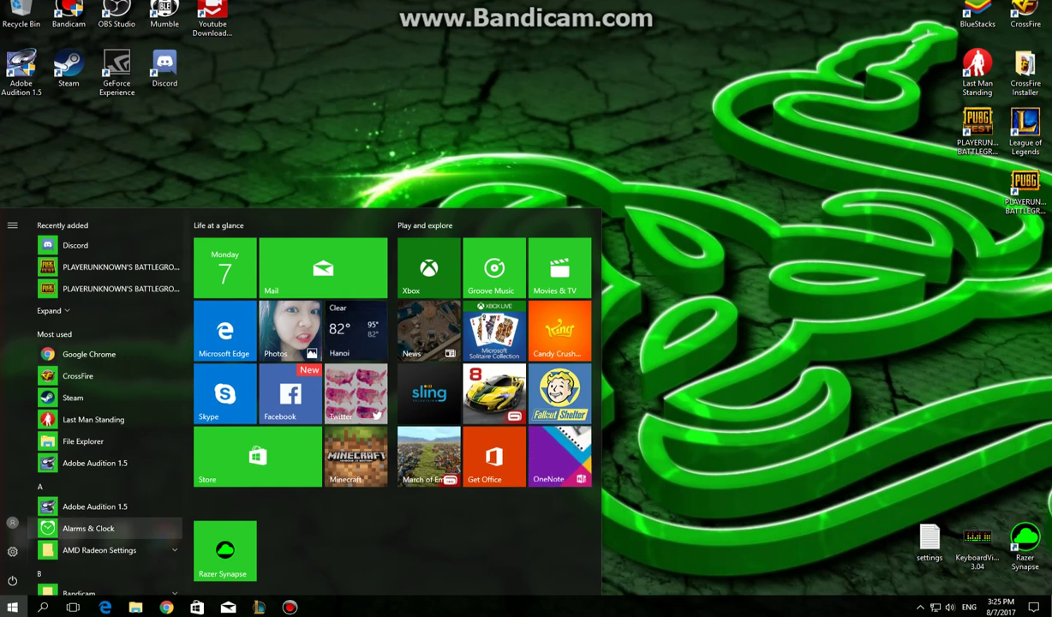
pyautogui.click(12, 551)
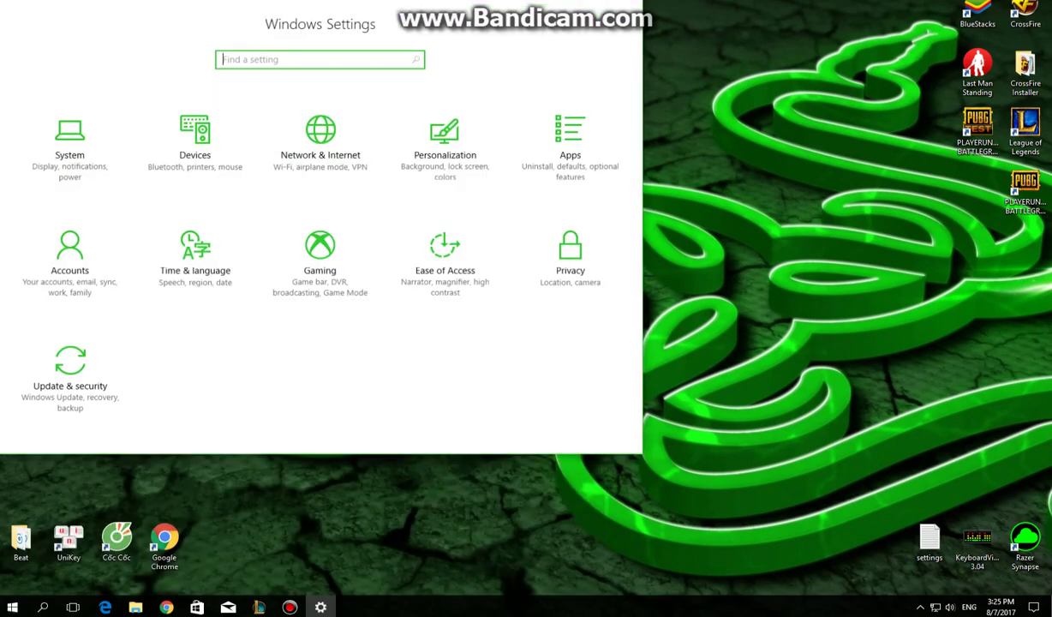
pyautogui.press('Return')
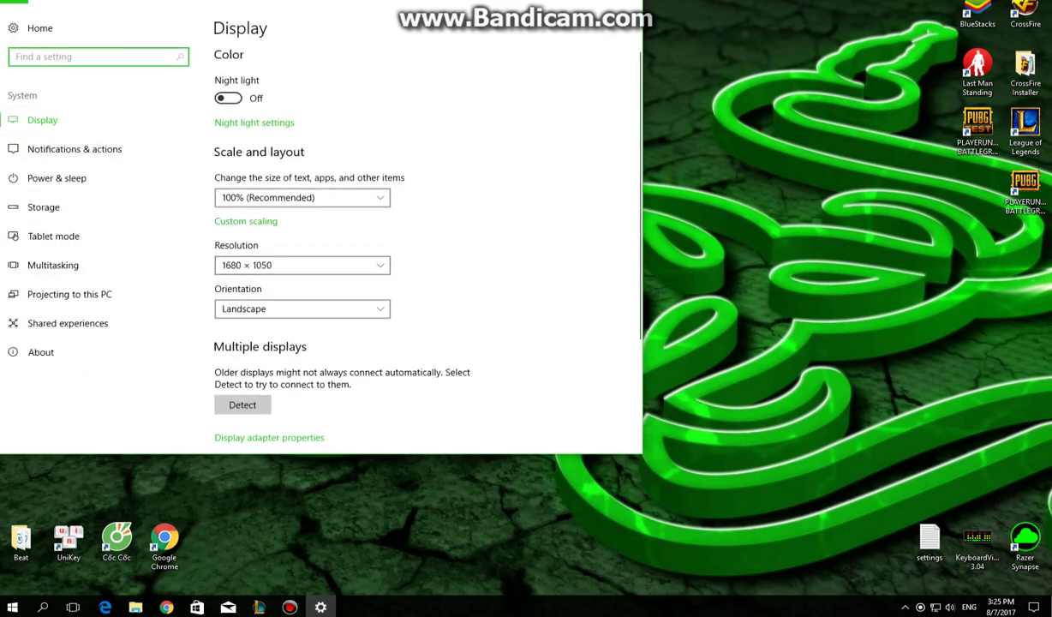
pyautogui.click(302, 265)
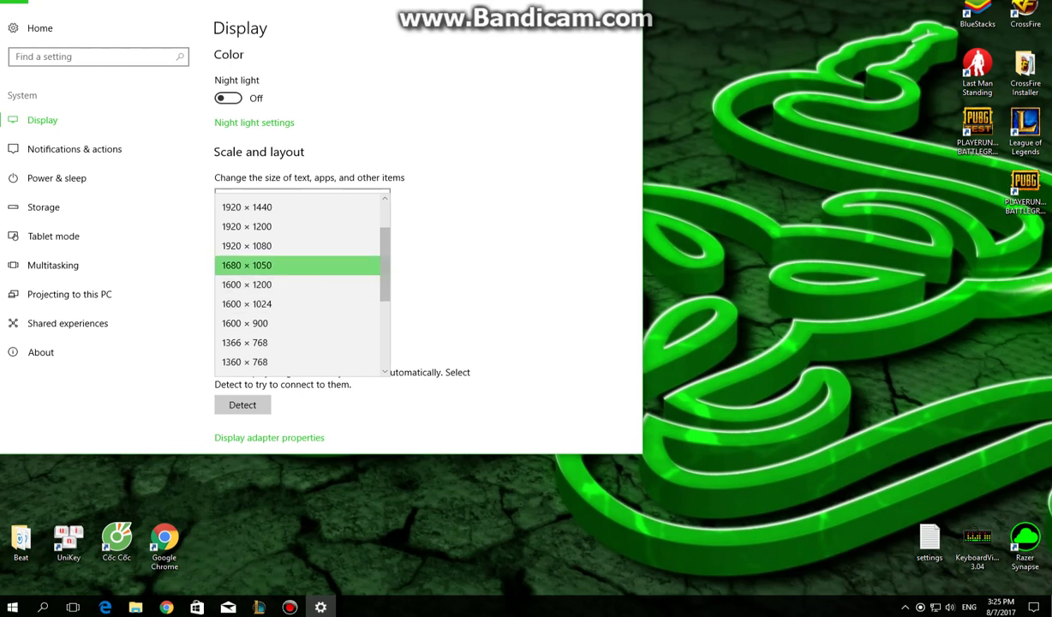
pyautogui.click(296, 264)
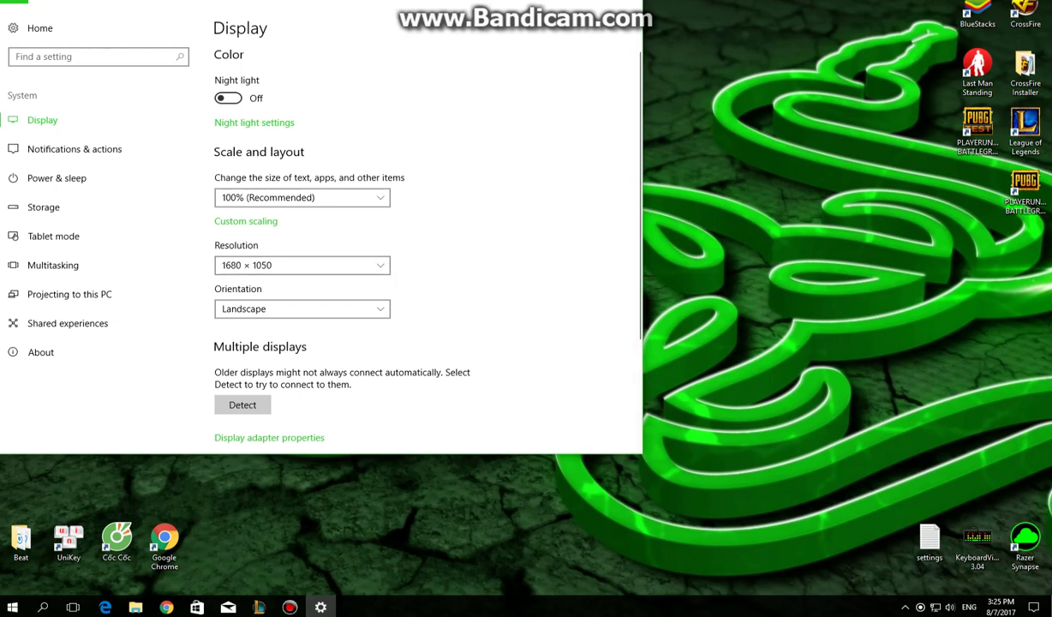
# Step: Minimize the Settings window to show the desktop and refresh it
pyautogui.moveTo(266, 497); pyautogui.dragTo(67, 544)
pyautogui.click(266, 496)
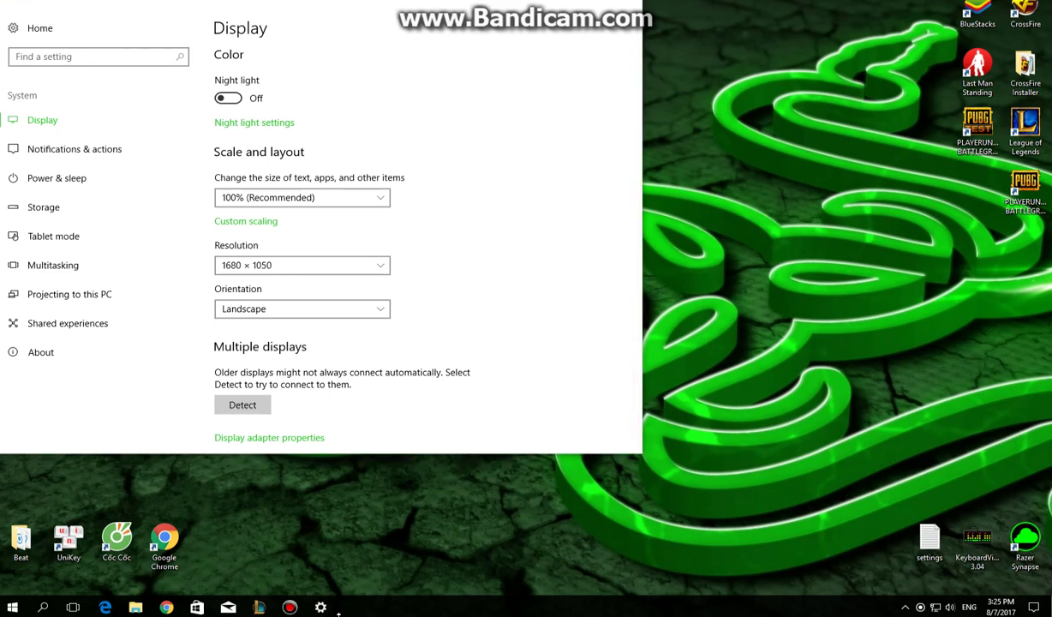
pyautogui.press('super+d')
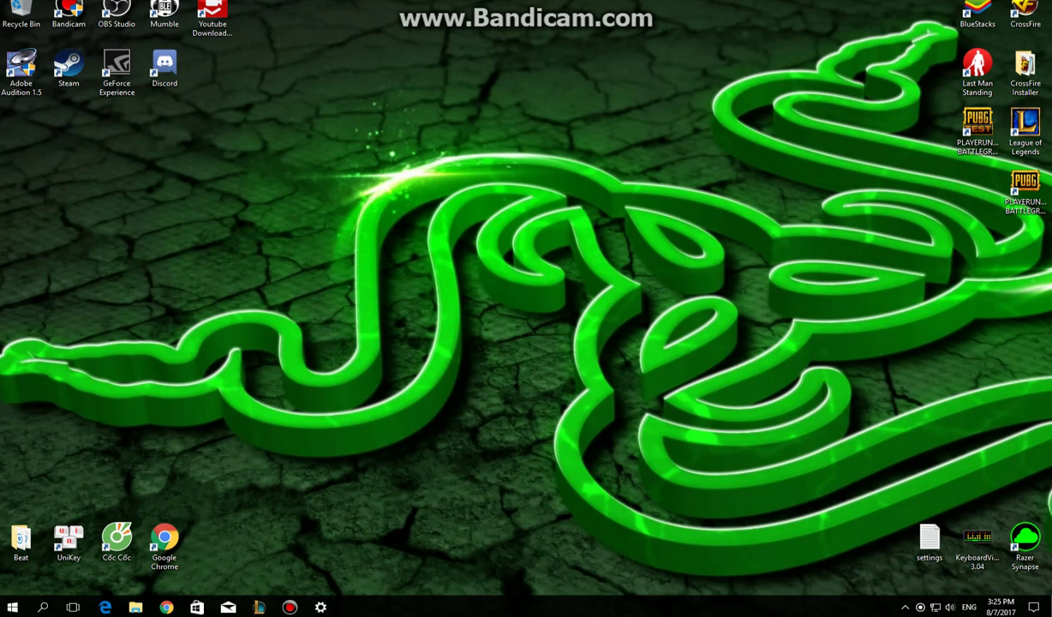
pyautogui.rightClick(532, 232)
pyautogui.click(565, 285)
pyautogui.rightClick(409, 231)
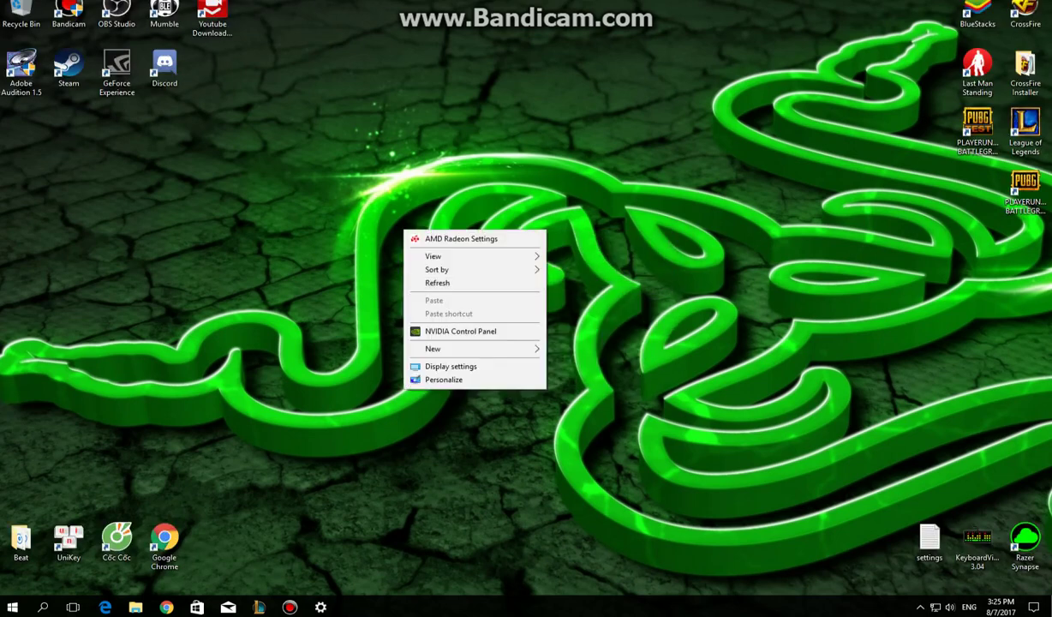
pyautogui.click(444, 283)
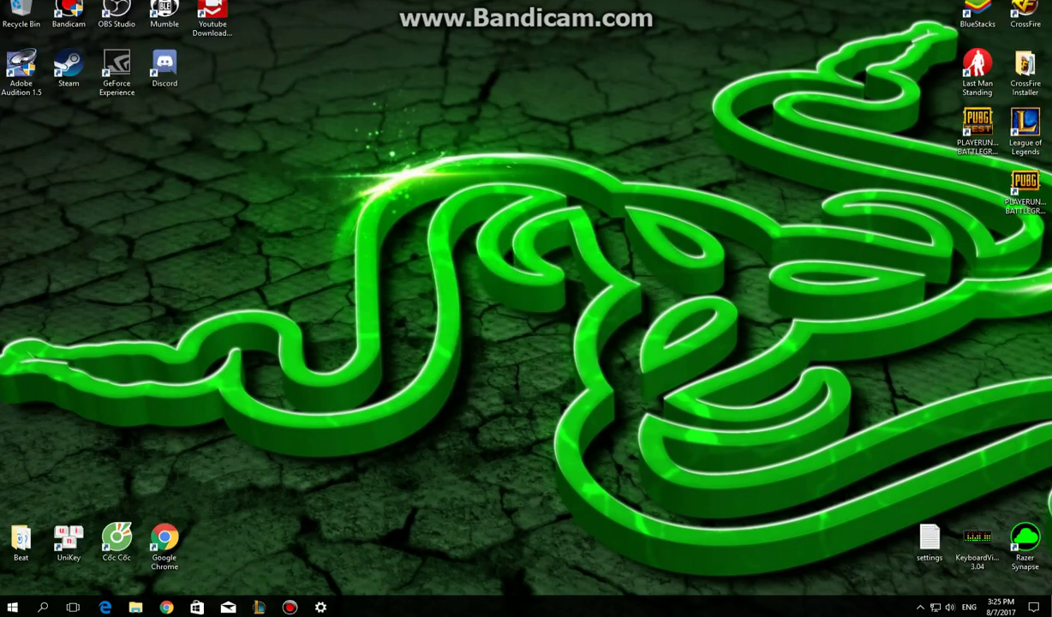
# Step: Open Local Disk (C:) from This PC in File Explorer
pyautogui.click(136, 607)
pyautogui.click(211, 283)
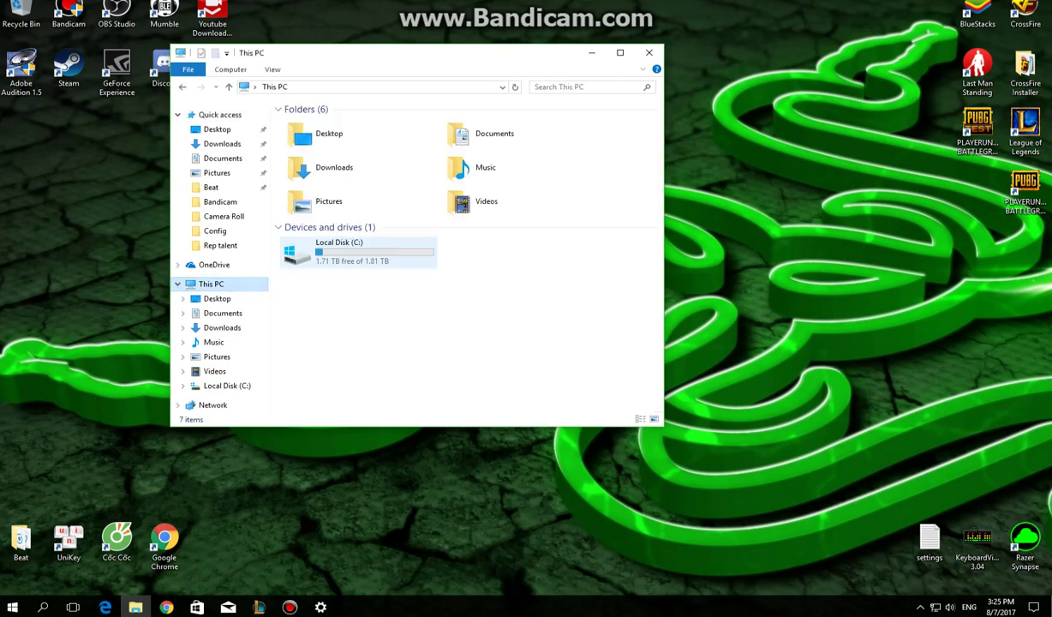
pyautogui.click(358, 252)
pyautogui.doubleClick(358, 251)
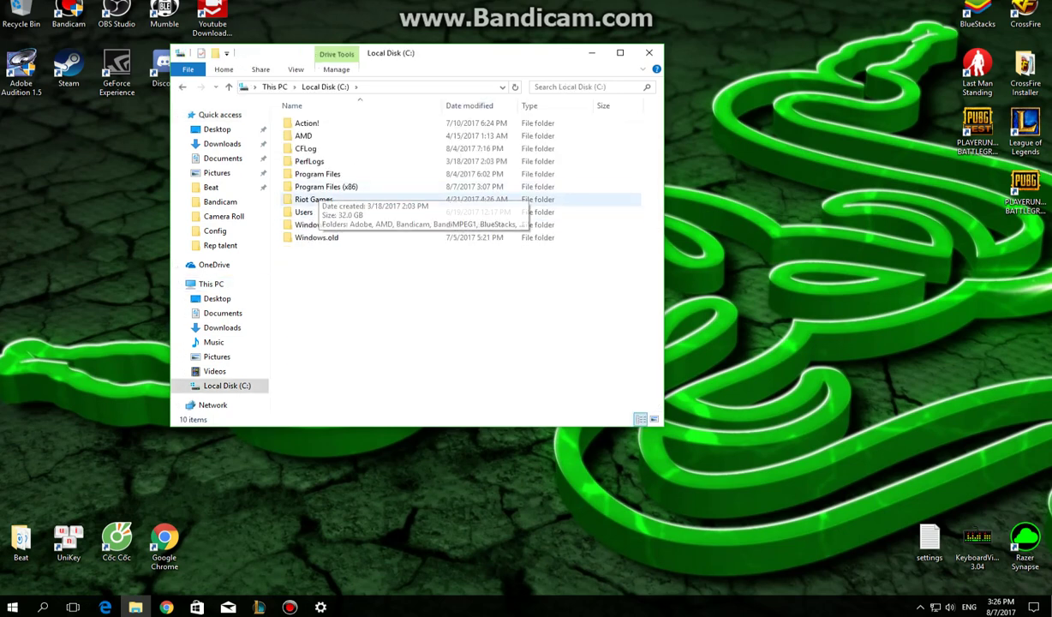
pyautogui.click(317, 186)
pyautogui.doubleClick(325, 187)
pyautogui.scroll(-1, 343, 271)
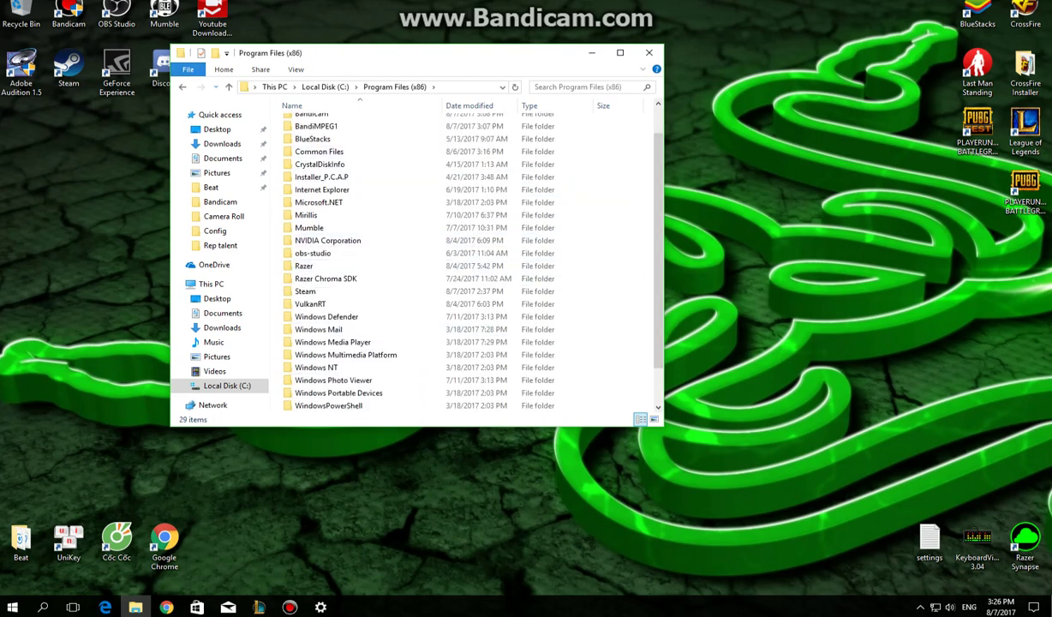
pyautogui.hotkey('alt', 'Left')
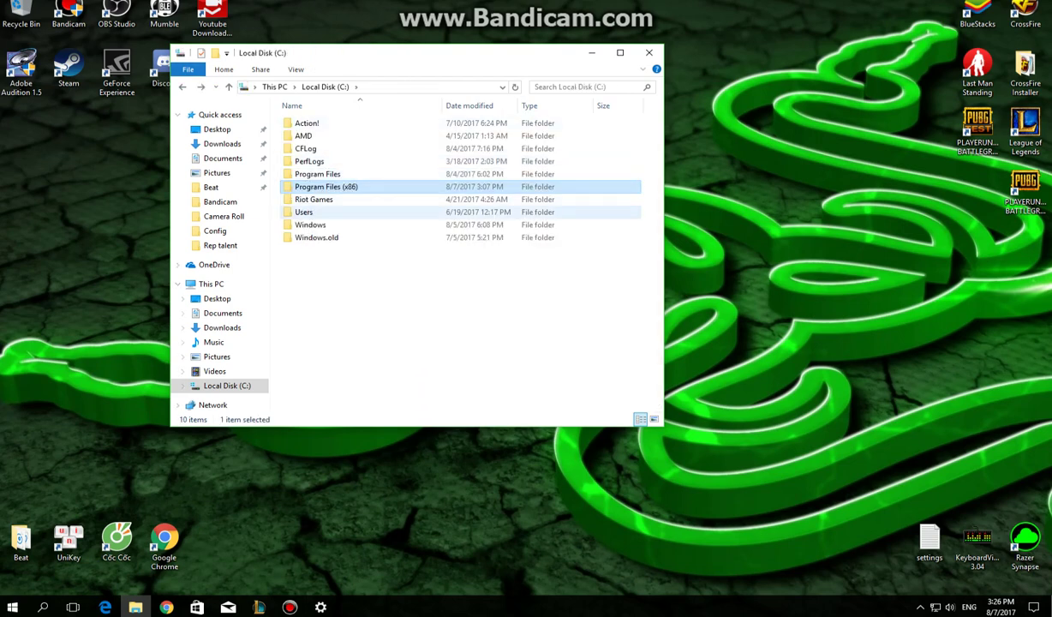
# Step: Open the Config folder inside Riot Games\League of Legends
pyautogui.doubleClick(313, 198)
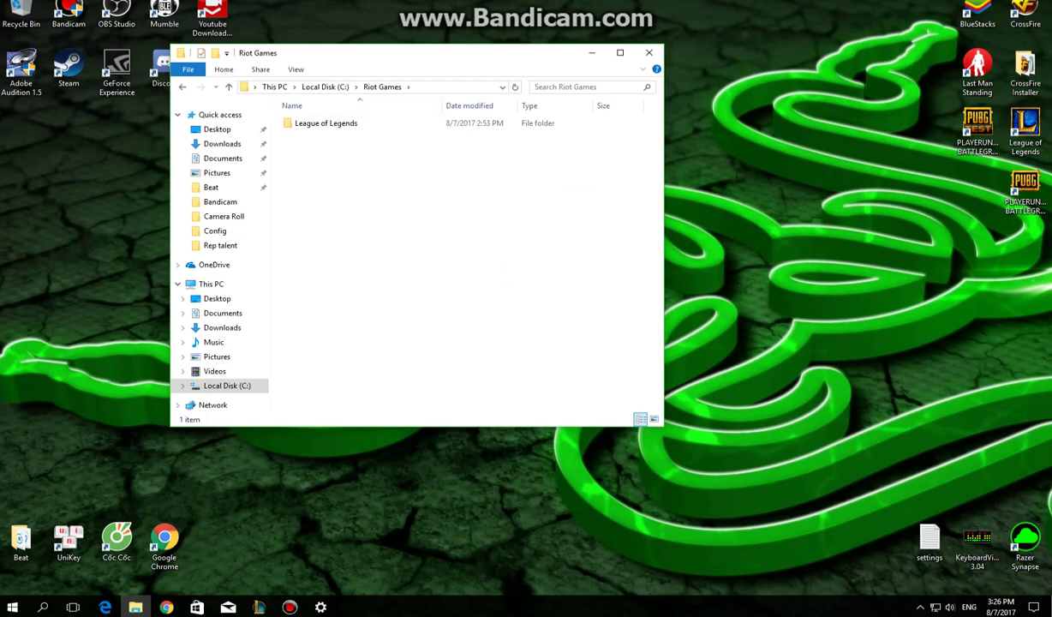
pyautogui.doubleClick(326, 123)
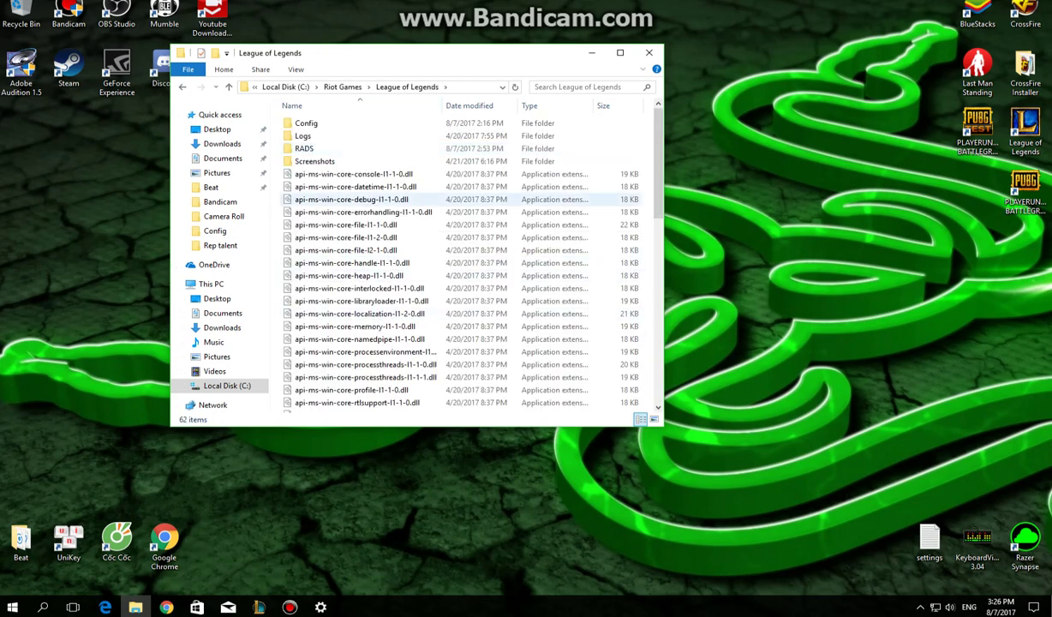
pyautogui.scroll(-12, 360, 339)
pyautogui.scroll(12, 360, 339)
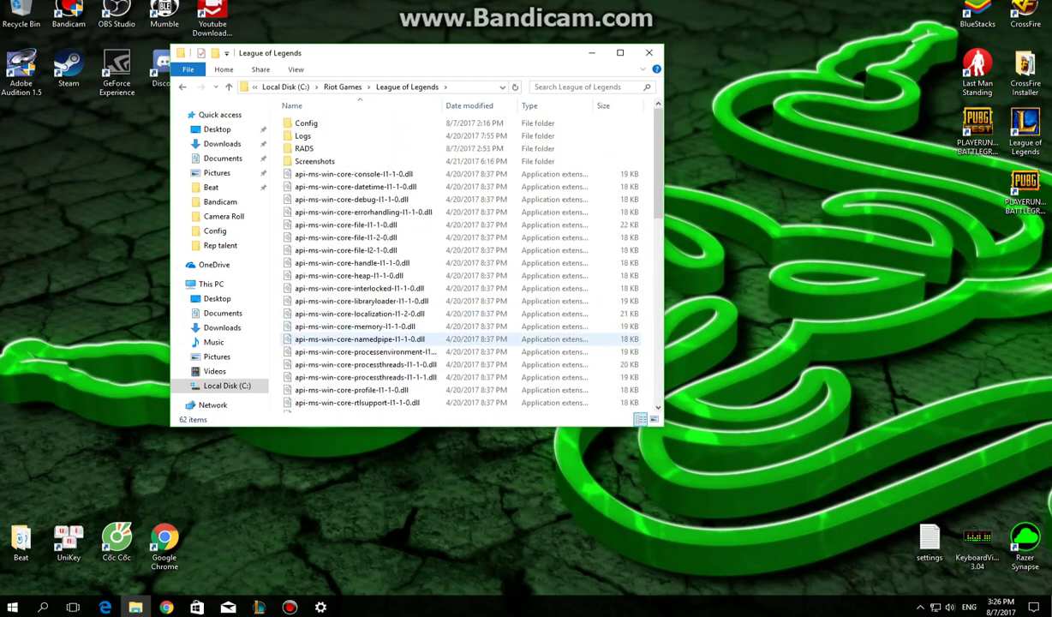
pyautogui.doubleClick(326, 123)
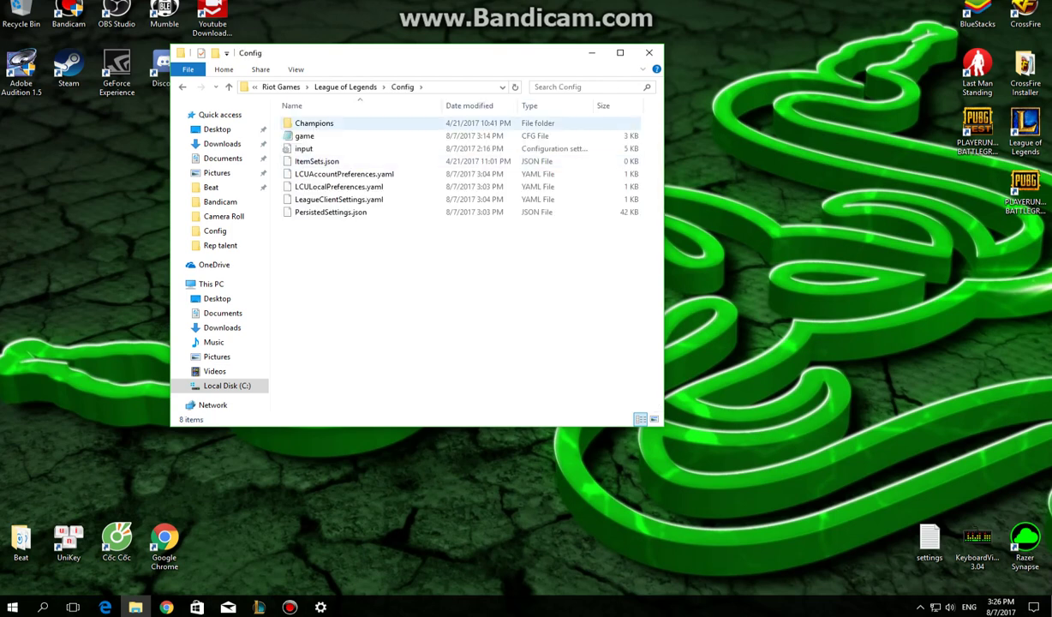
pyautogui.click(182, 87)
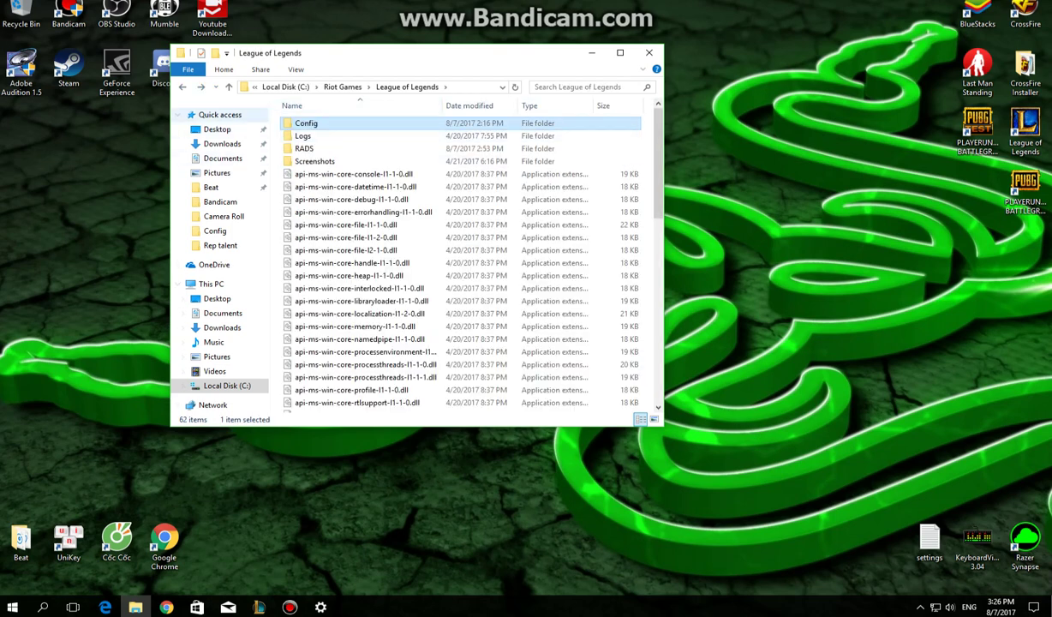
pyautogui.press('Return')
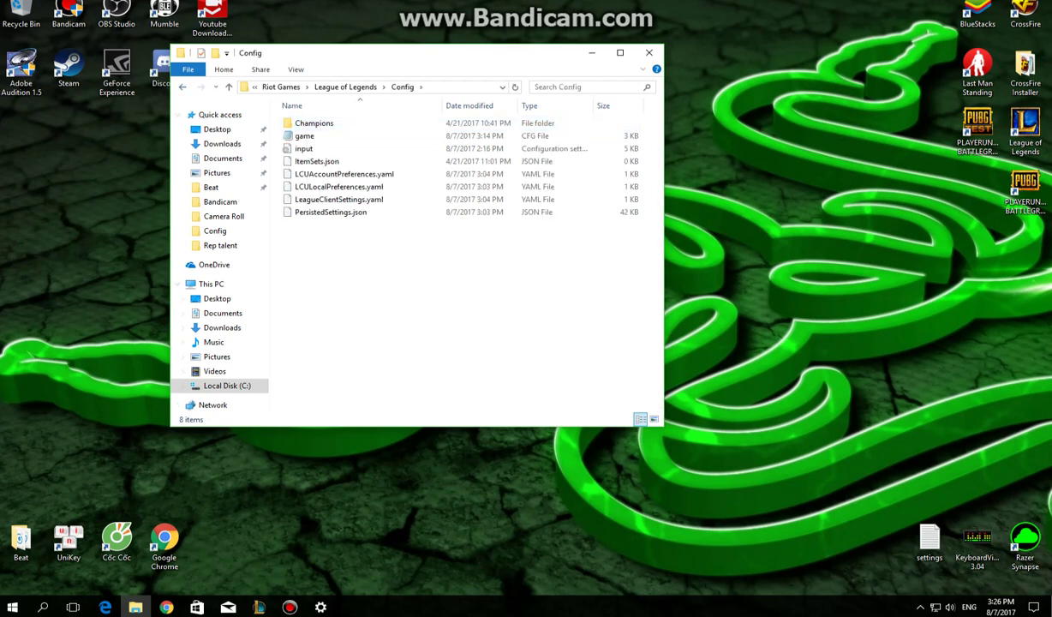
pyautogui.moveTo(369, 315); pyautogui.dragTo(334, 118)
pyautogui.click(359, 257)
pyautogui.click(304, 136)
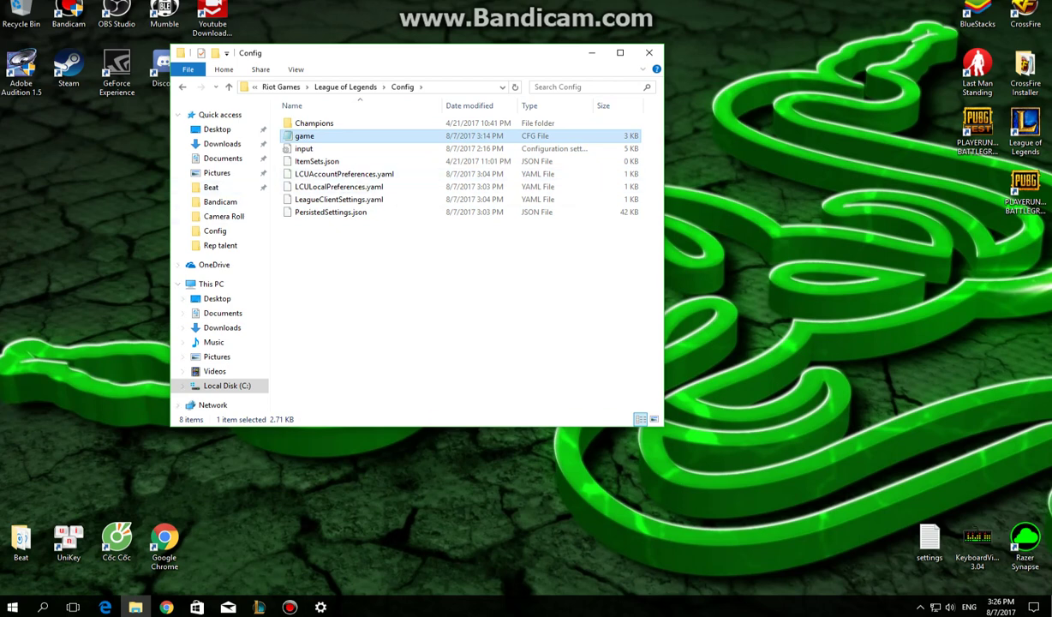
pyautogui.click(351, 282)
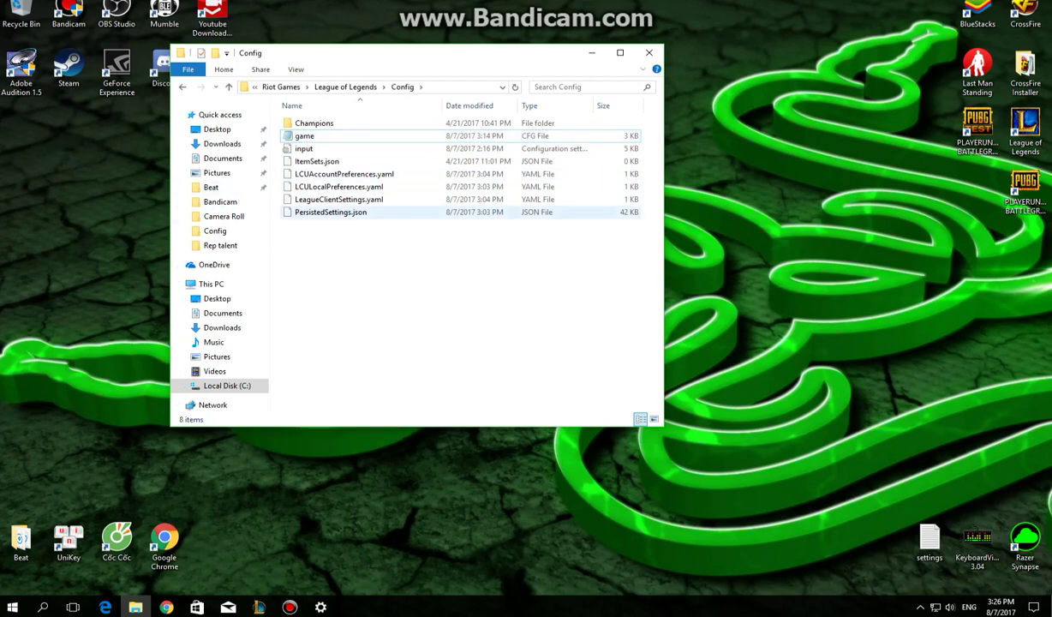
pyautogui.rightClick(326, 211)
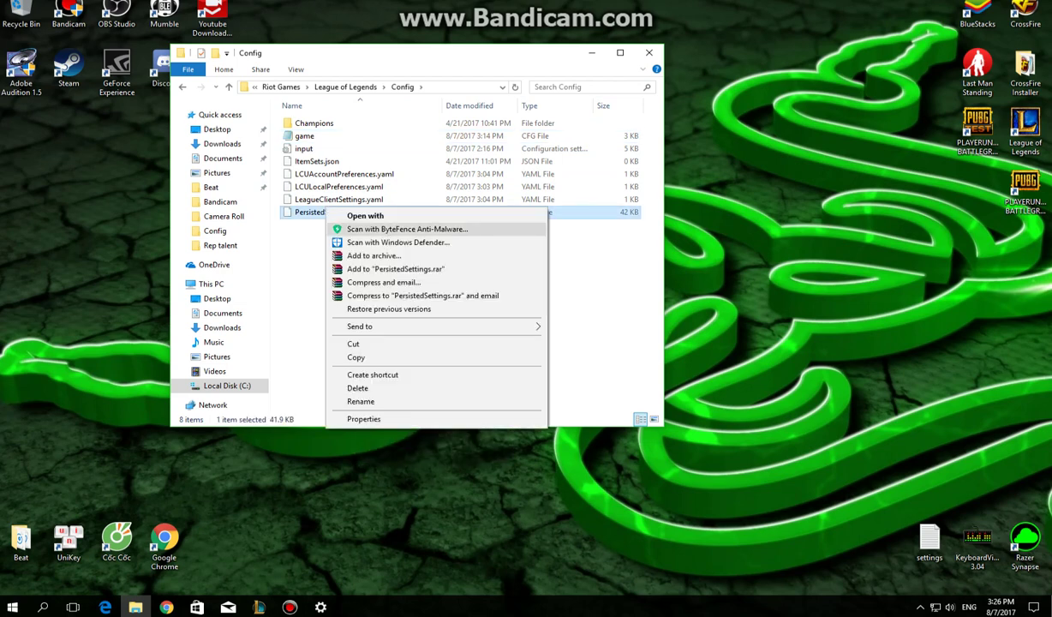
pyautogui.click(310, 242)
pyautogui.doubleClick(330, 211)
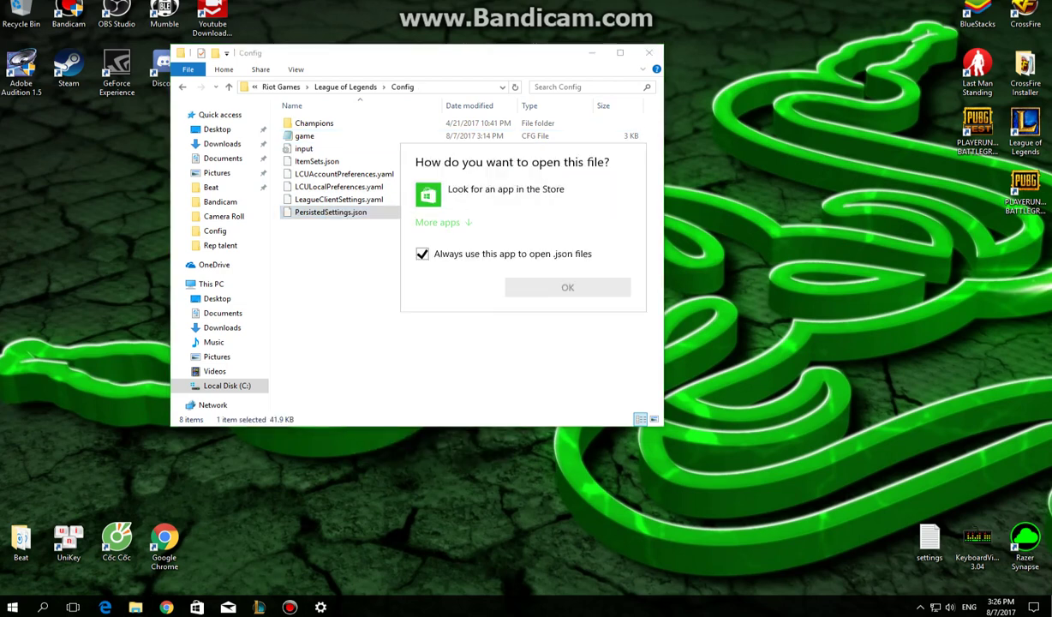
pyautogui.click(443, 221)
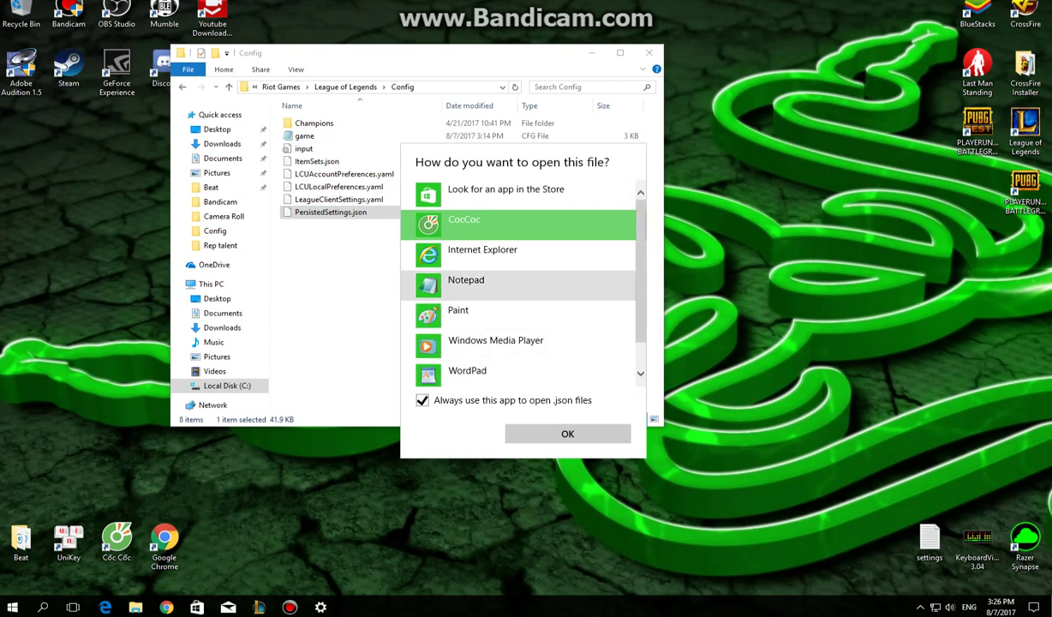
pyautogui.click(480, 282)
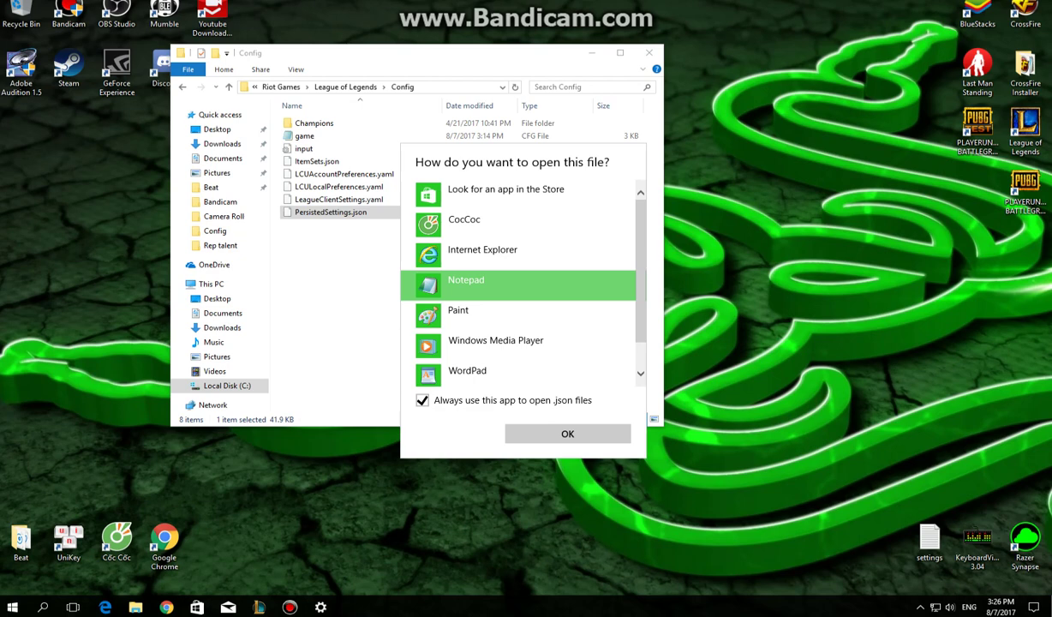
pyautogui.press('Escape')
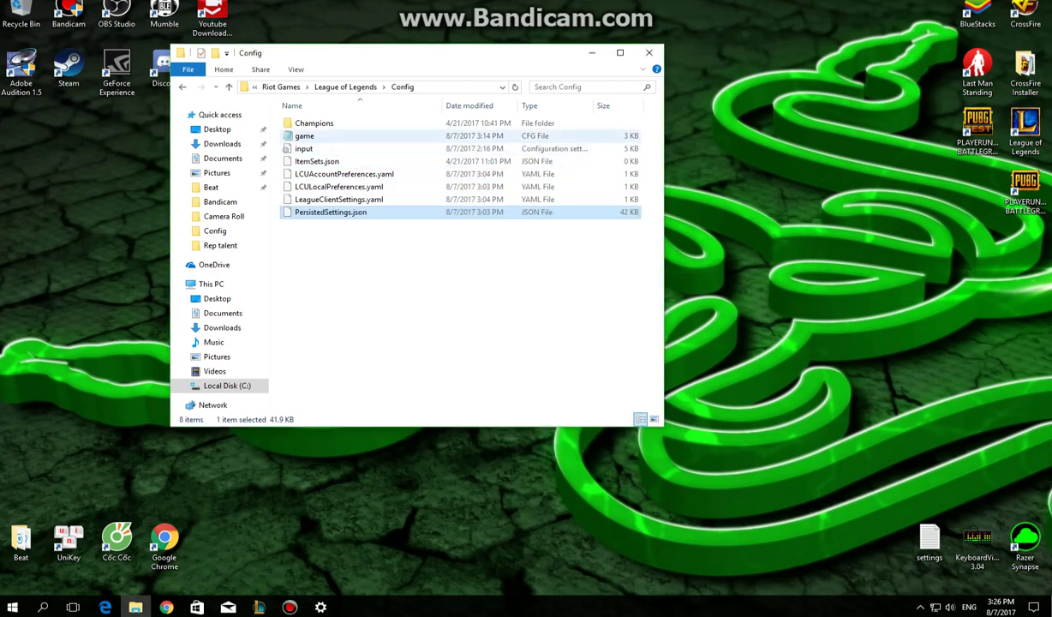
# Step: Open the game CFG file in Notepad and look through its settings from the General section to the Volume section
pyautogui.doubleClick(305, 135)
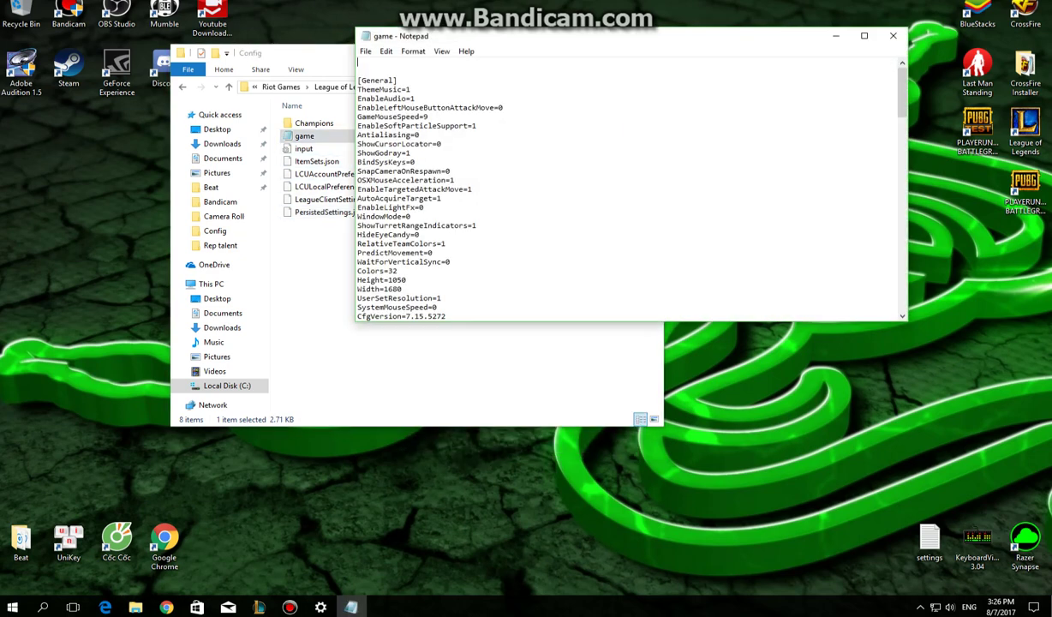
pyautogui.scroll(-7, 630, 188)
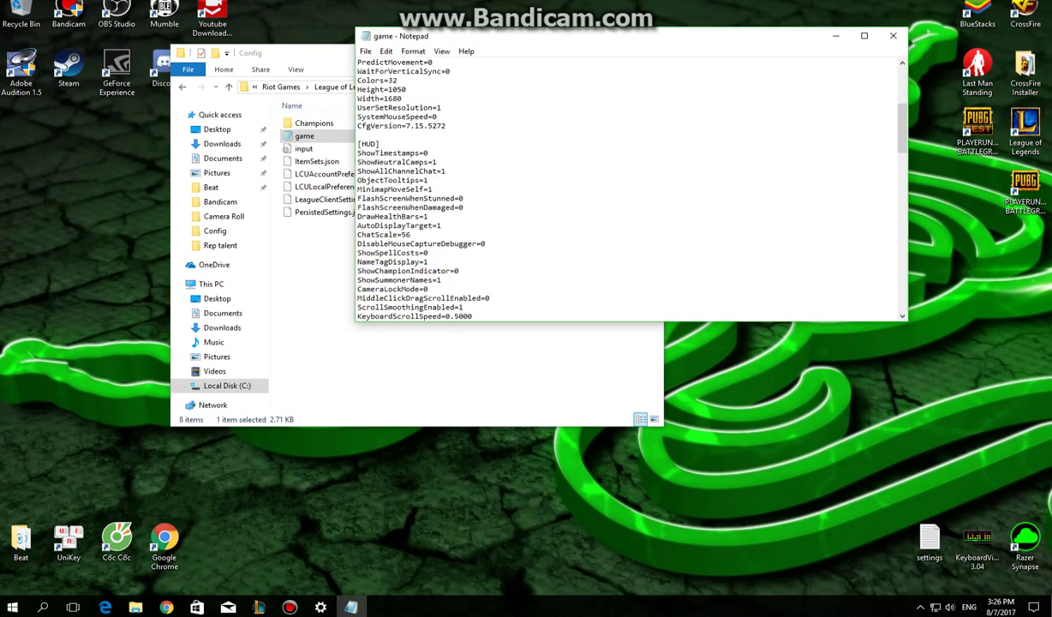
pyautogui.scroll(-15, 630, 188)
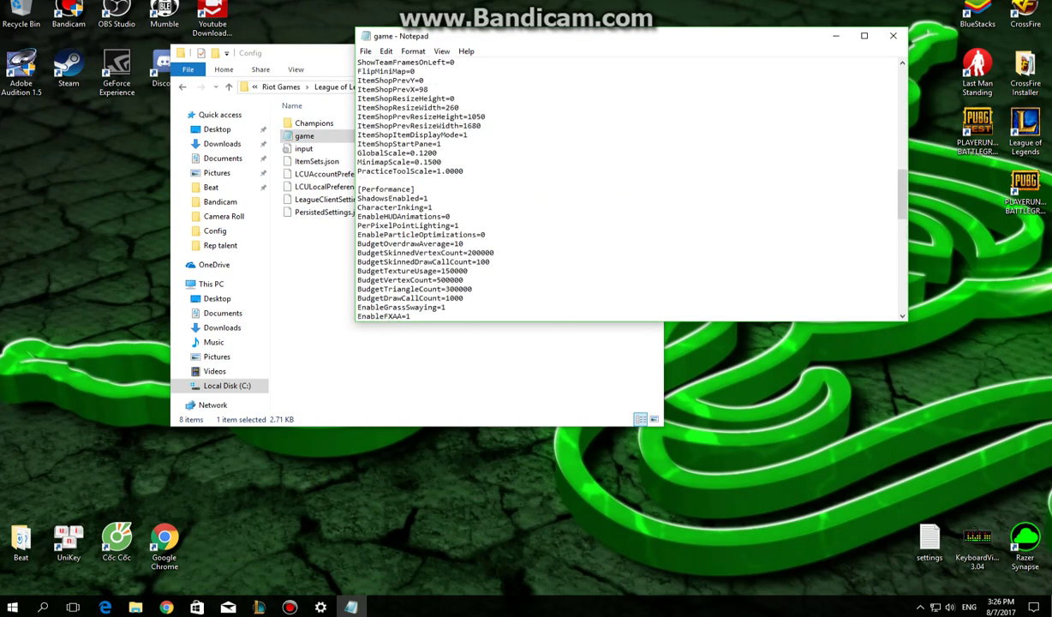
pyautogui.scroll(-17, 630, 189)
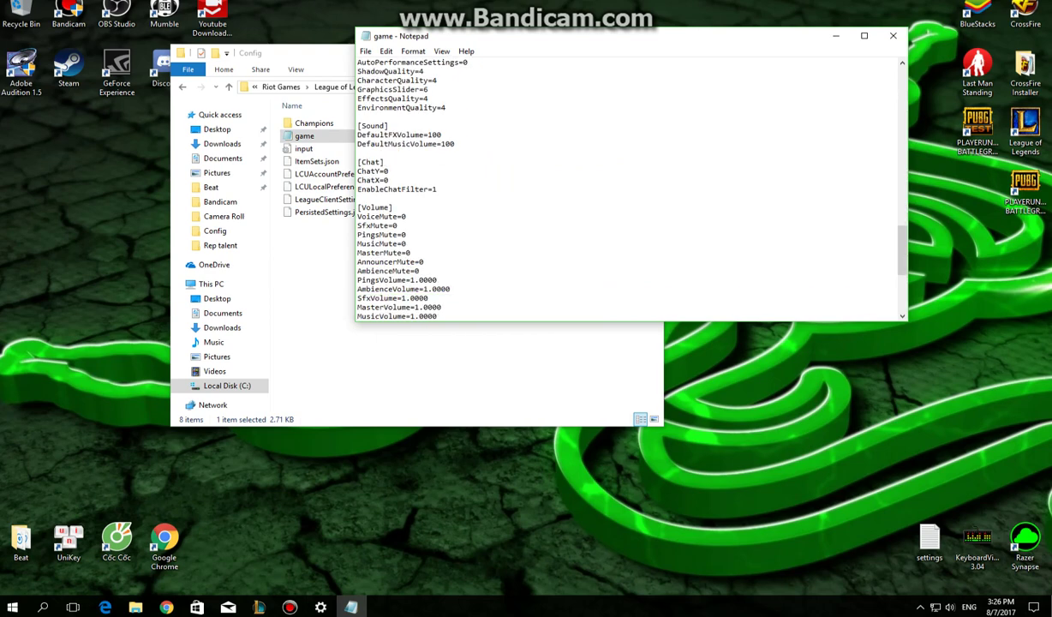
pyautogui.scroll(10, 629, 189)
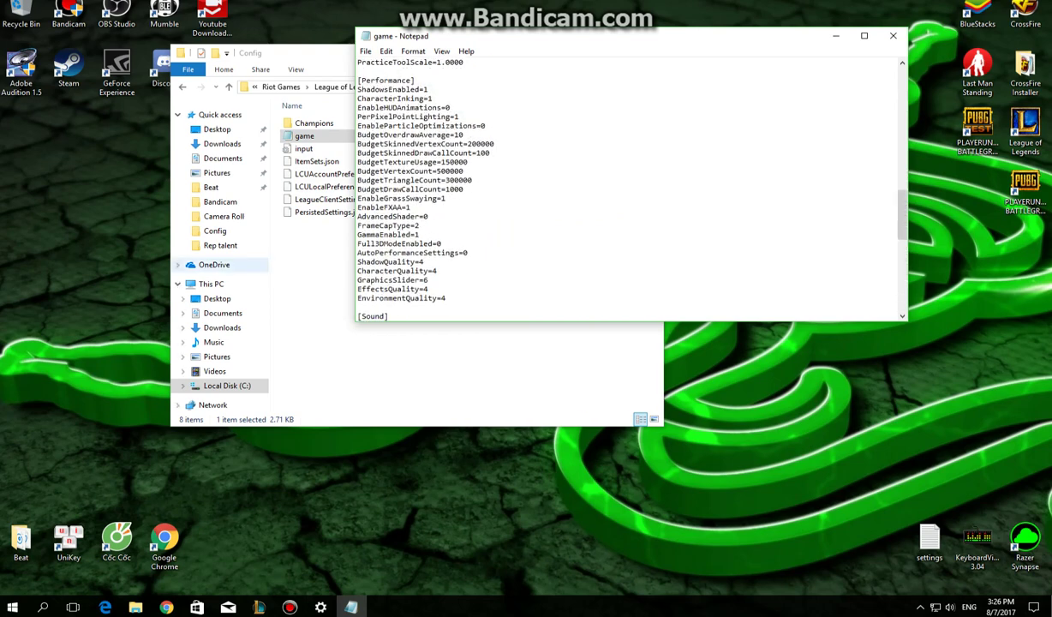
# Step: Highlight the ItemShopPrevResizeHeight and ItemShopPrevResizeWidth lines and compare them with the Height and Width entries in the General section
pyautogui.scroll(6, 630, 189)
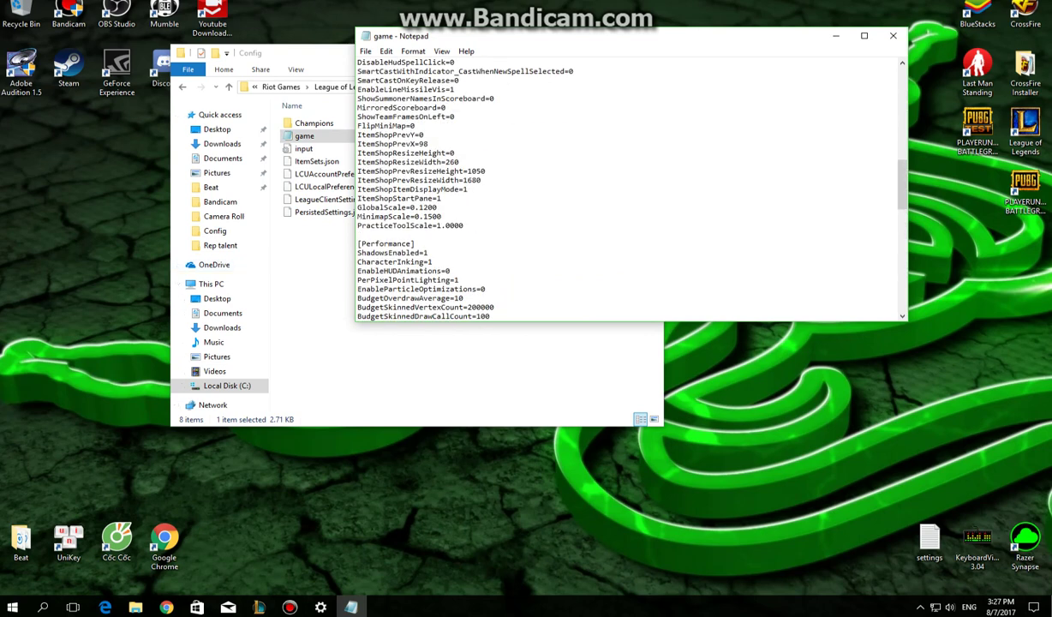
pyautogui.doubleClick(475, 170)
pyautogui.doubleClick(472, 180)
pyautogui.moveTo(482, 180); pyautogui.dragTo(357, 171)
pyautogui.scroll(12, 630, 188)
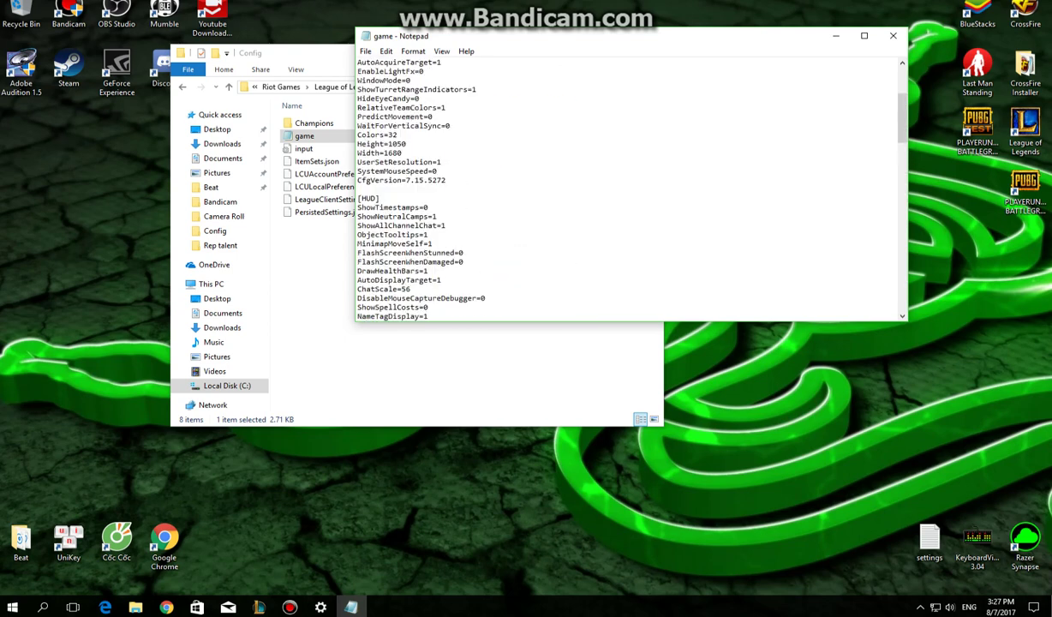
pyautogui.scroll(-3, 630, 189)
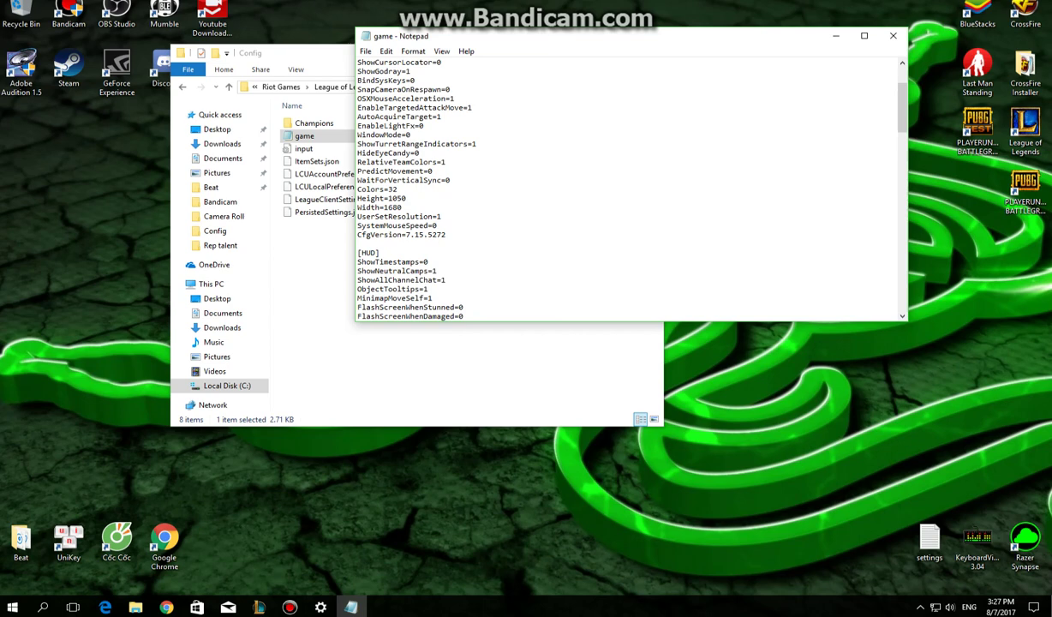
pyautogui.scroll(-10, 630, 189)
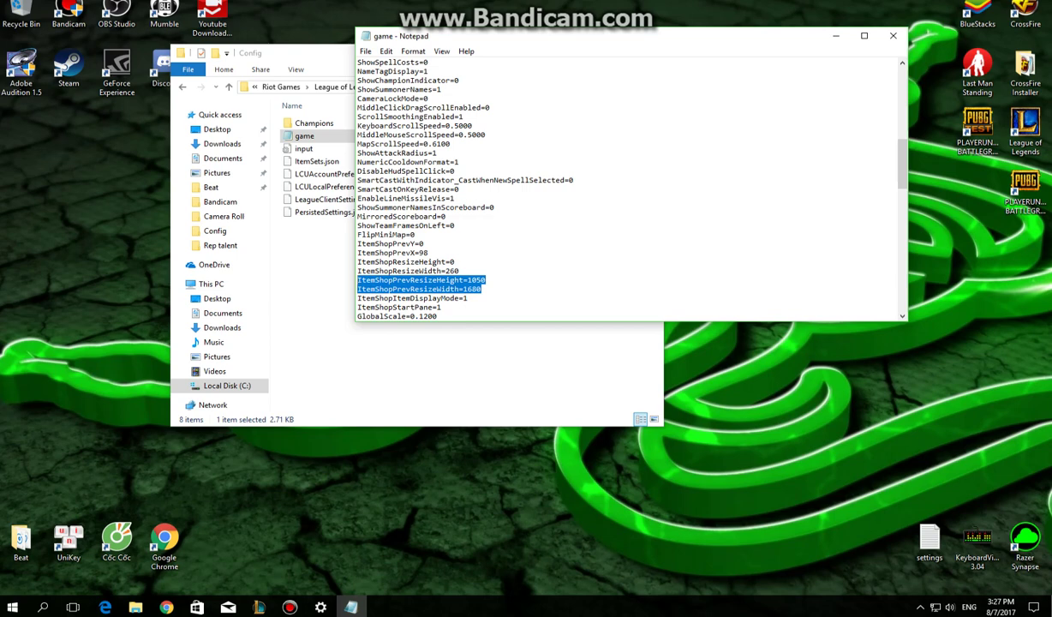
# Step: Review the General section of the game config file and place Notepad beside the resolution in the Windows Display settings
pyautogui.scroll(20, 630, 189)
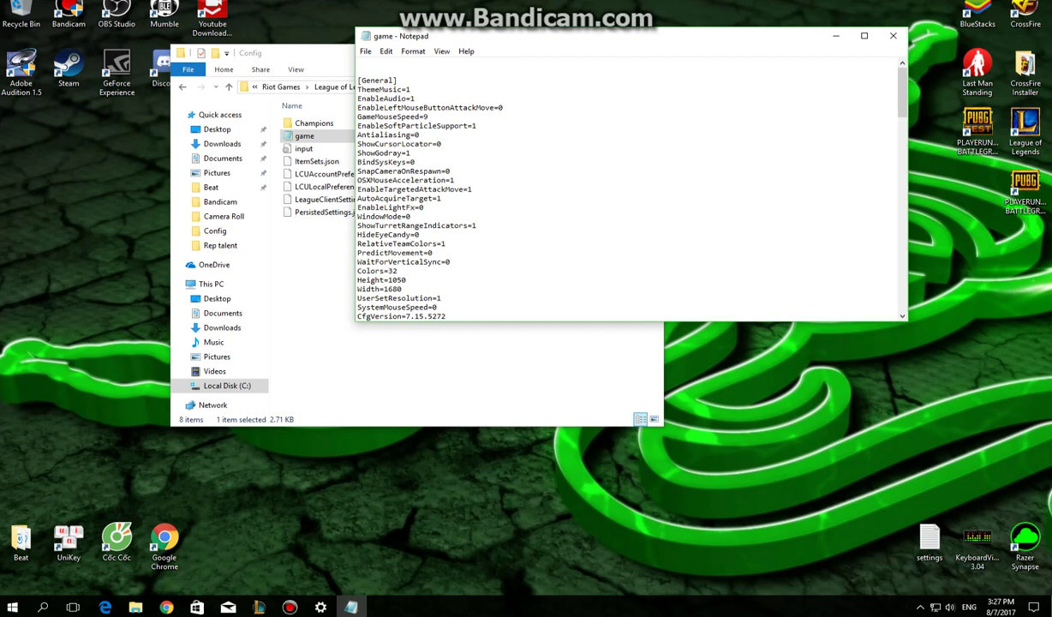
pyautogui.scroll(-1, 629, 188)
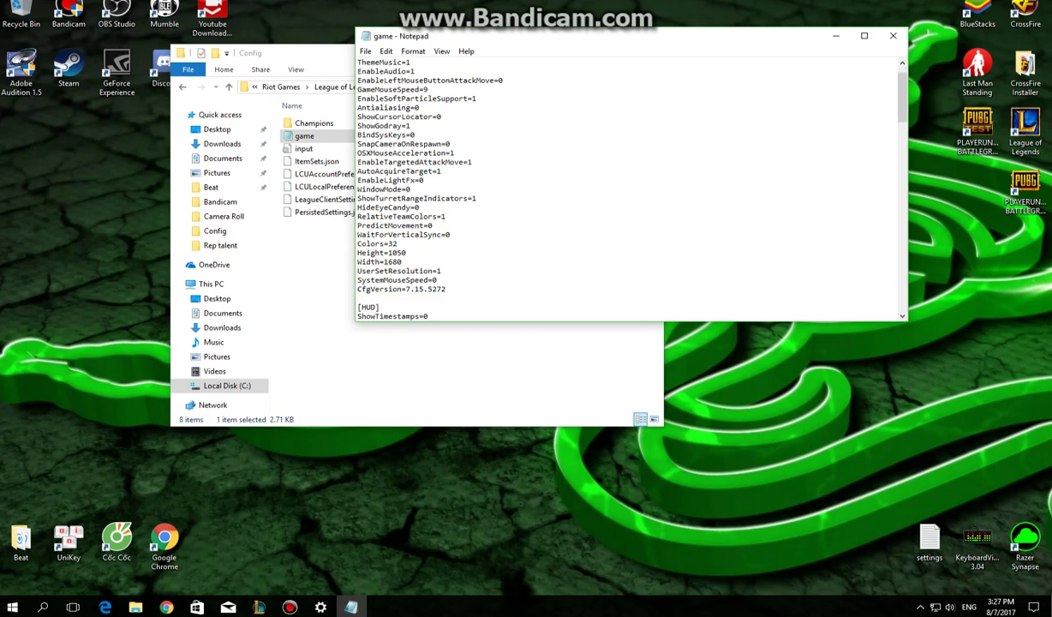
pyautogui.scroll(1, 629, 188)
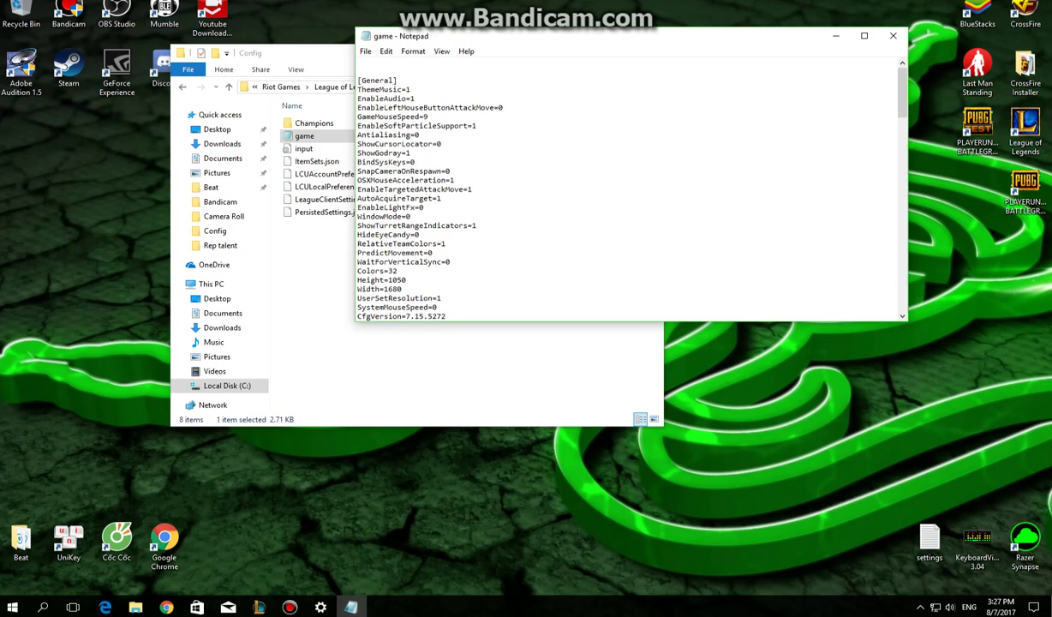
pyautogui.scroll(-3, 629, 189)
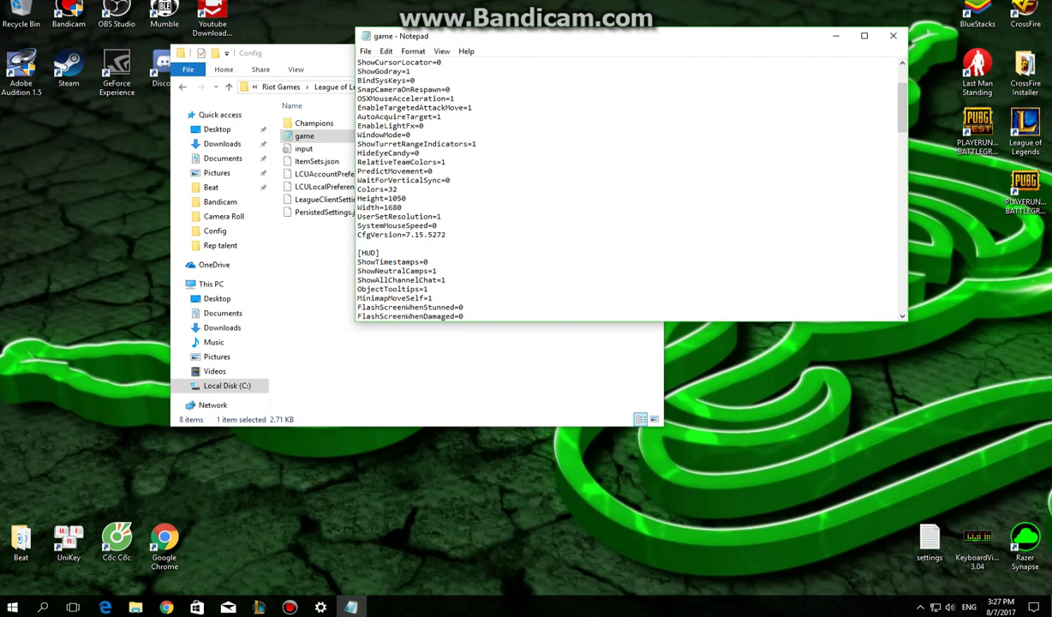
pyautogui.hotkey('alt', 'Tab')
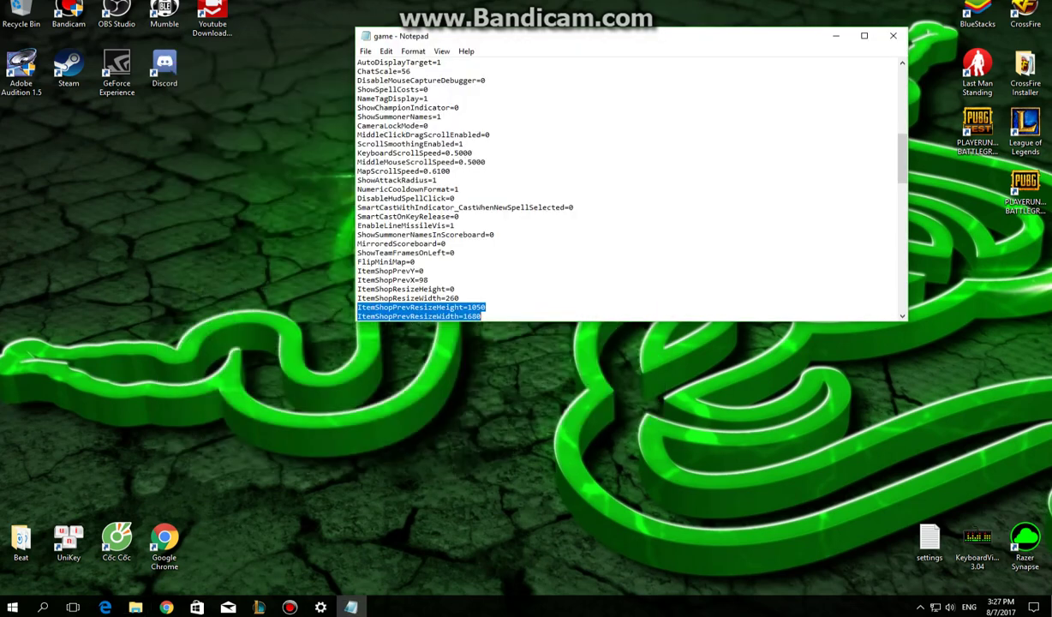
pyautogui.click(320, 606)
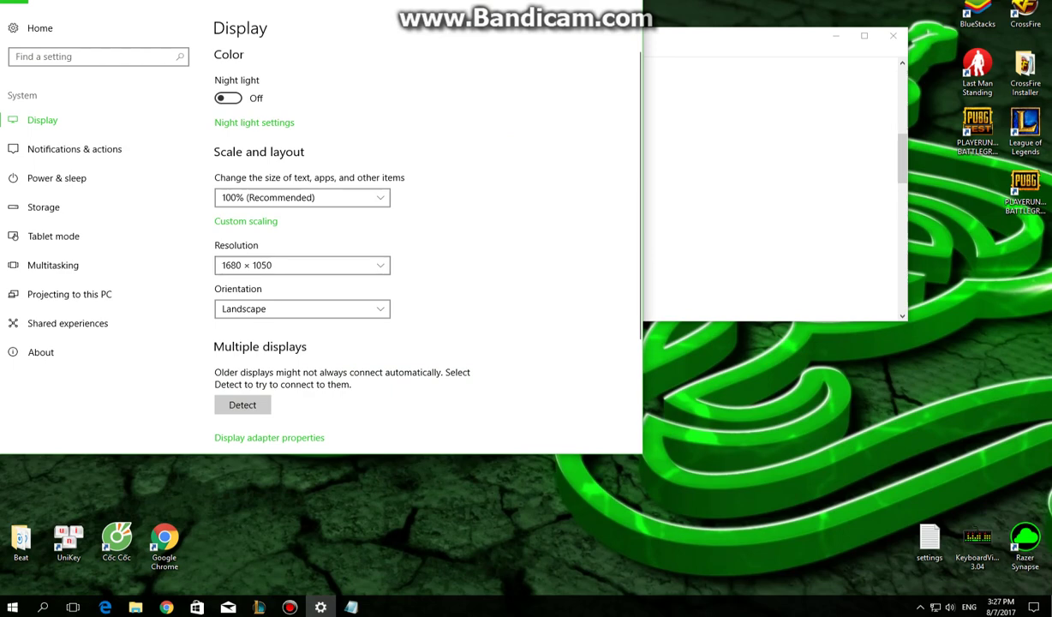
pyautogui.moveTo(733, 41); pyautogui.dragTo(786, 135)
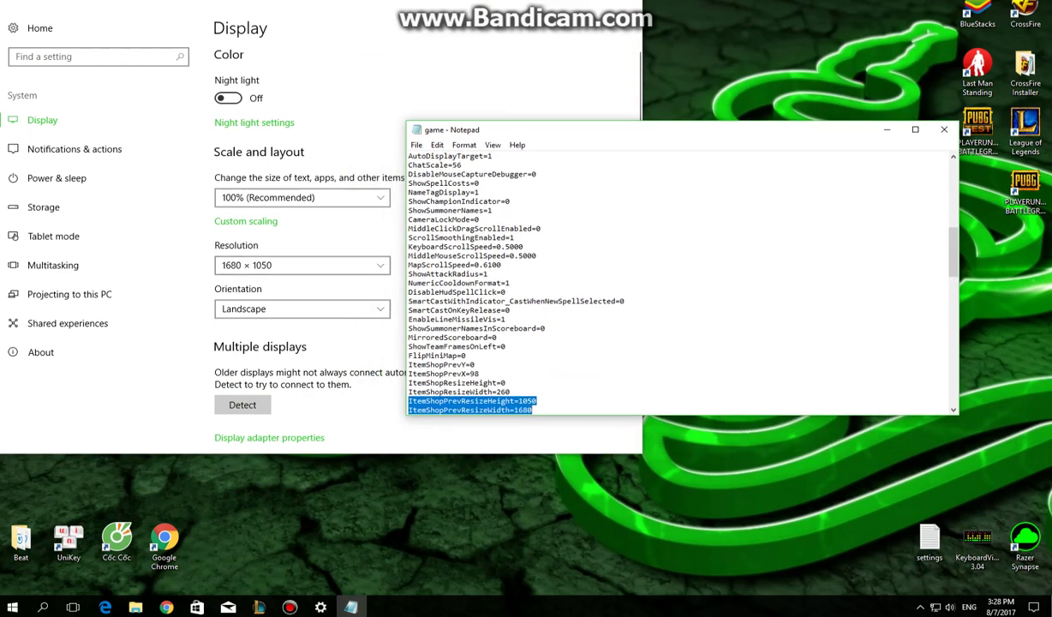
# Step: Highlight the Height and Width lines in the config file's General section and compare them with the Windows display resolution
pyautogui.scroll(7, 681, 283)
pyautogui.scroll(2, 681, 283)
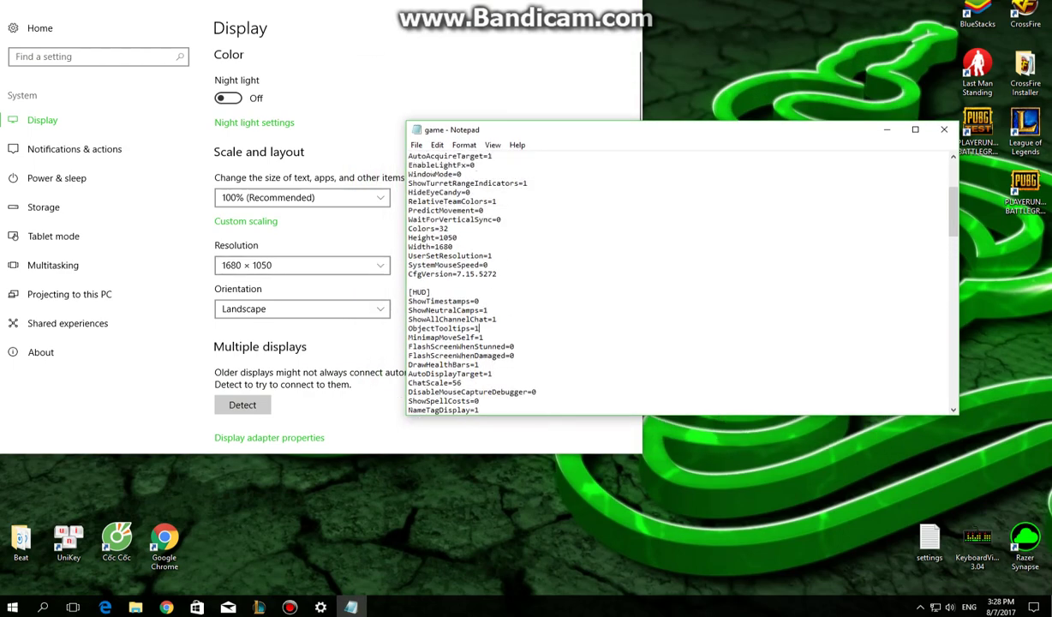
pyautogui.click(453, 273)
pyautogui.moveTo(453, 273); pyautogui.dragTo(394, 254)
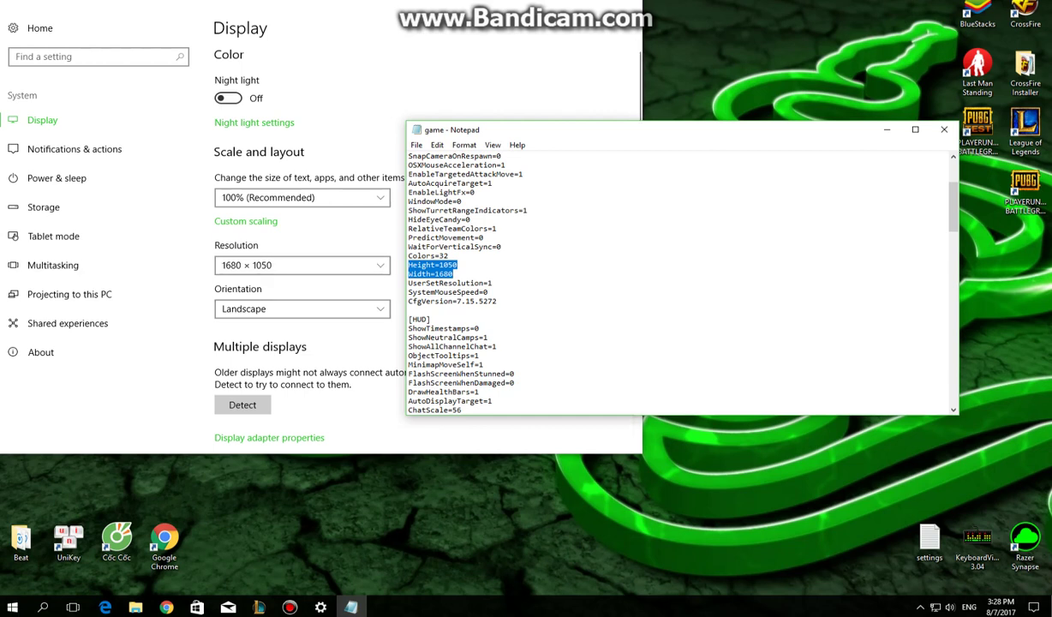
pyautogui.click(424, 267)
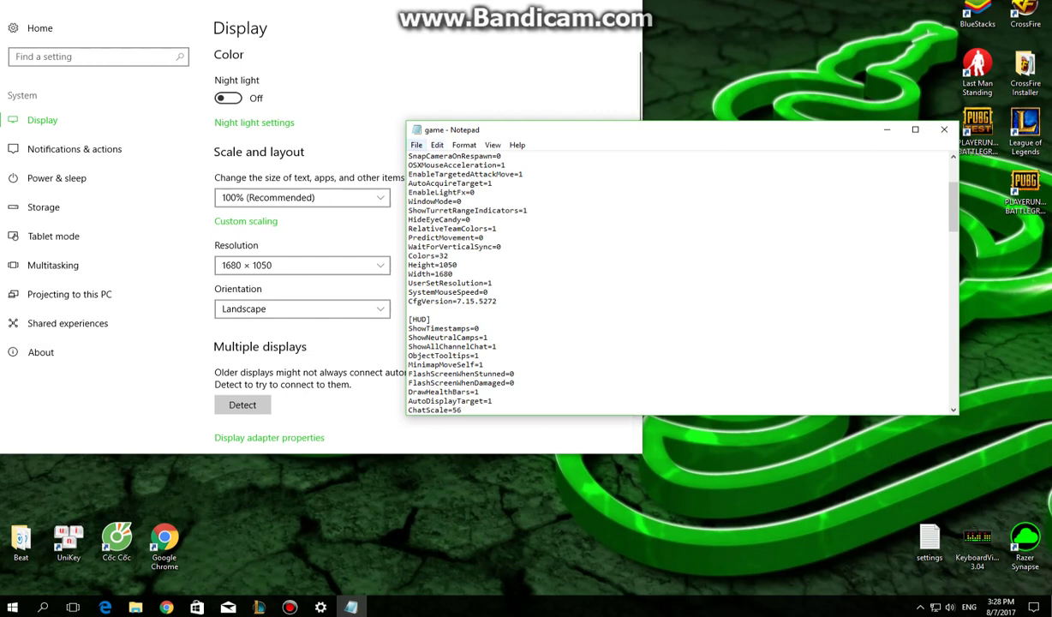
# Step: Save the game config file and close Notepad
pyautogui.click(417, 145)
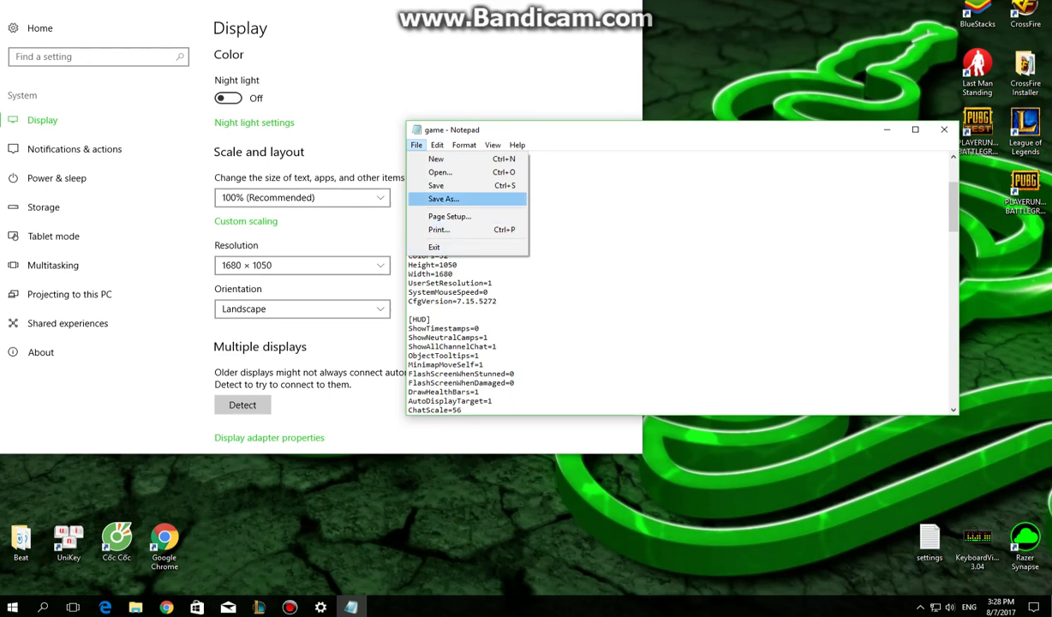
pyautogui.click(436, 185)
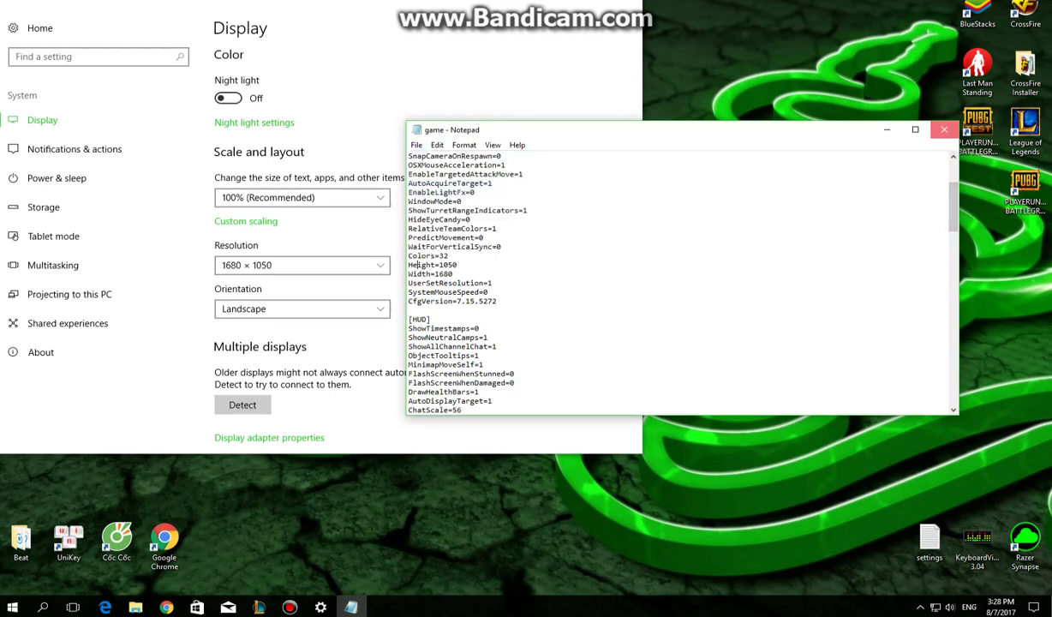
pyautogui.click(944, 130)
# Step: Check the Windows display resolution once more and close the Settings window
pyautogui.click(548, 2)
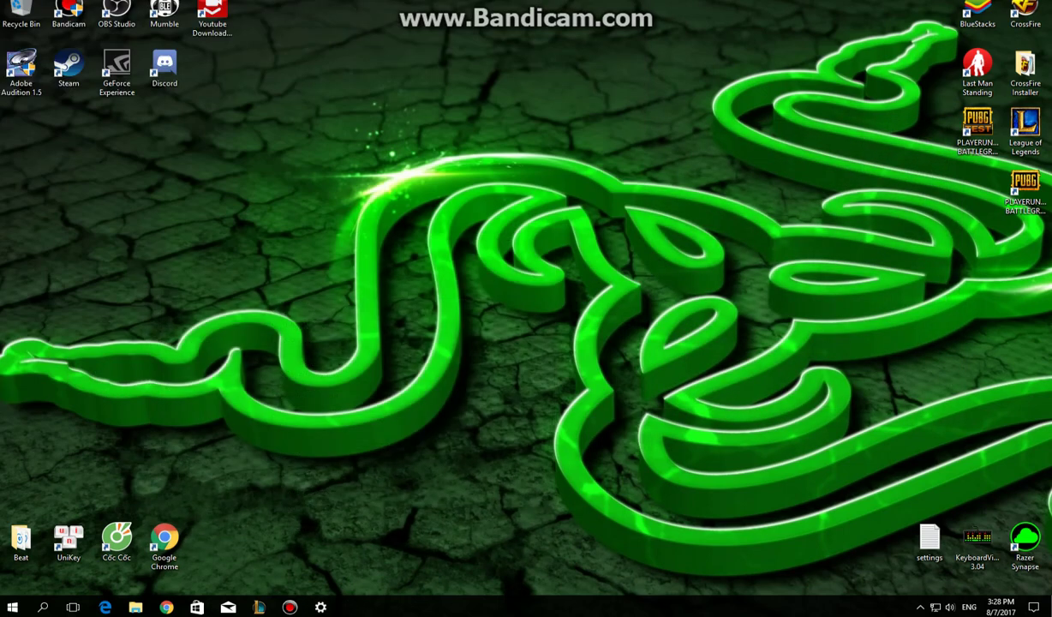
pyautogui.click(321, 607)
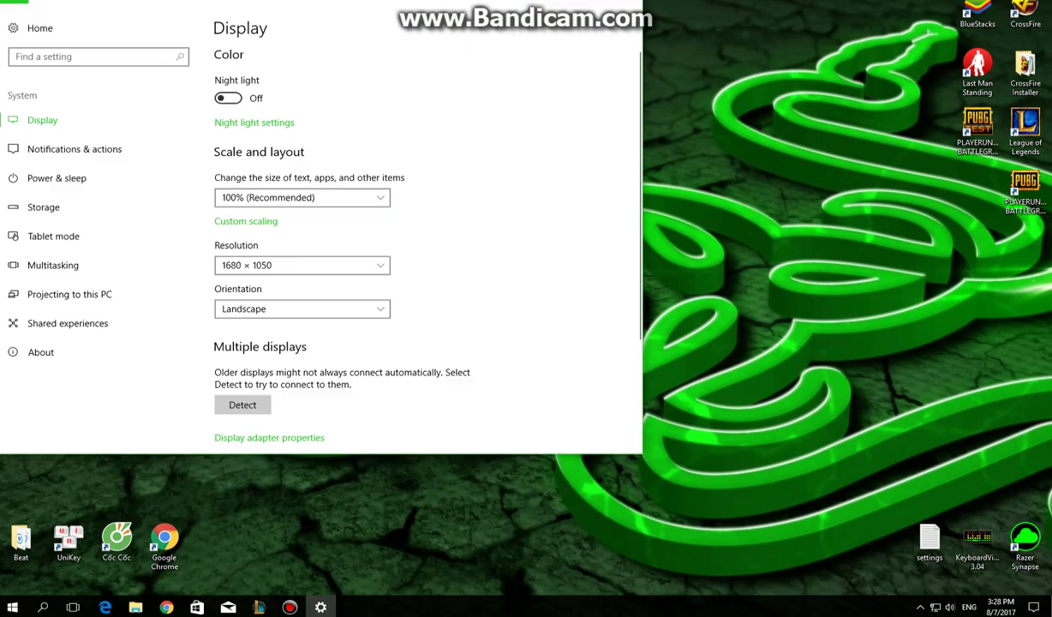
pyautogui.click(610, 1)
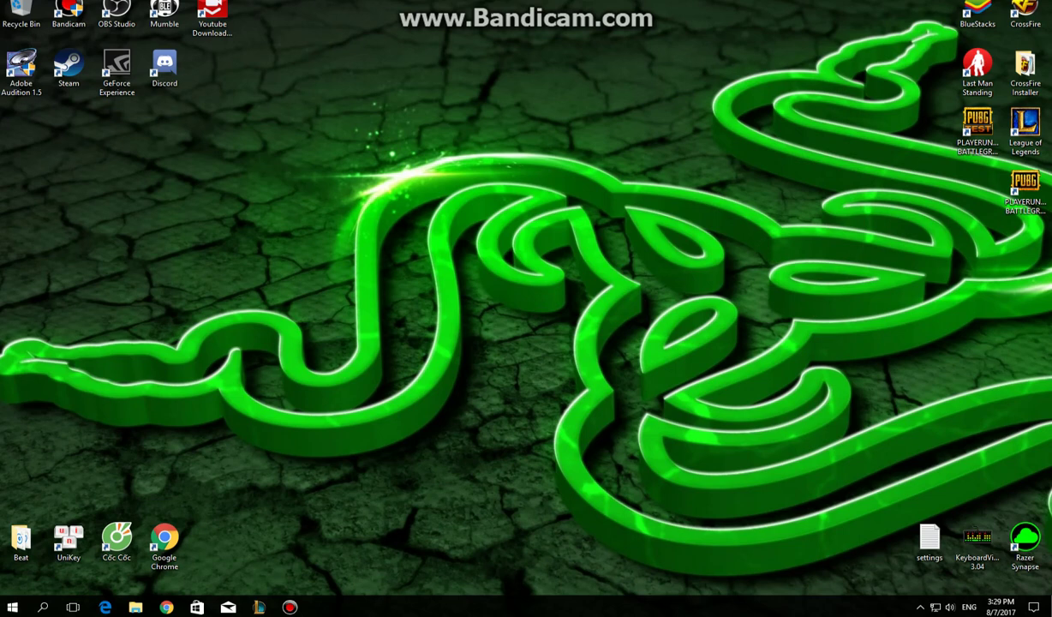
pyautogui.rightClick(349, 265)
pyautogui.rightClick(549, 138)
pyautogui.rightClick(547, 261)
pyautogui.rightClick(763, 258)
pyautogui.rightClick(471, 180)
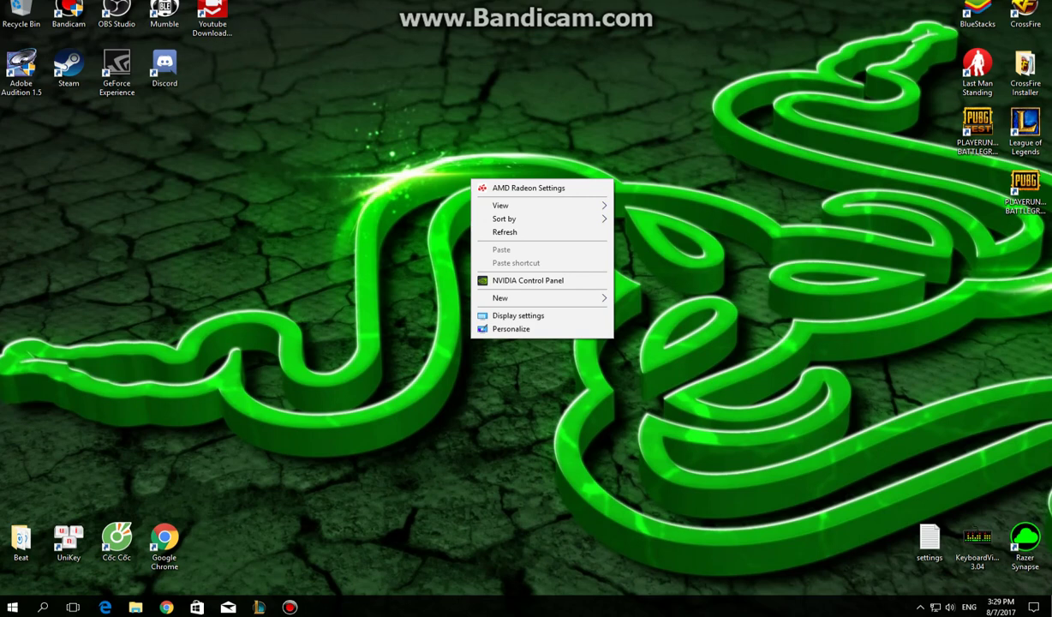
pyautogui.rightClick(452, 171)
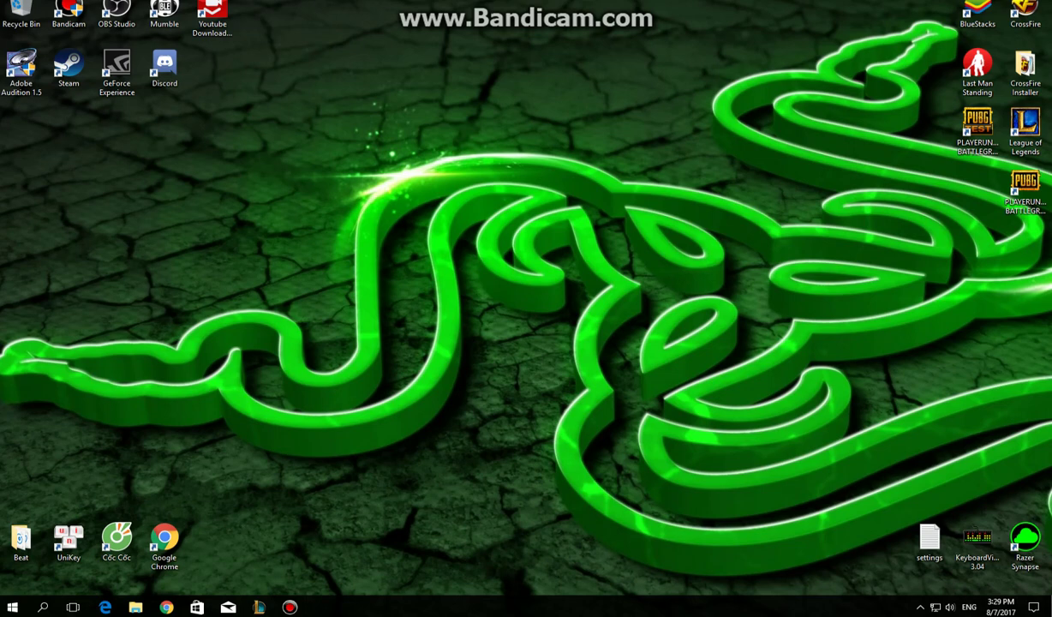
pyautogui.rightClick(610, 246)
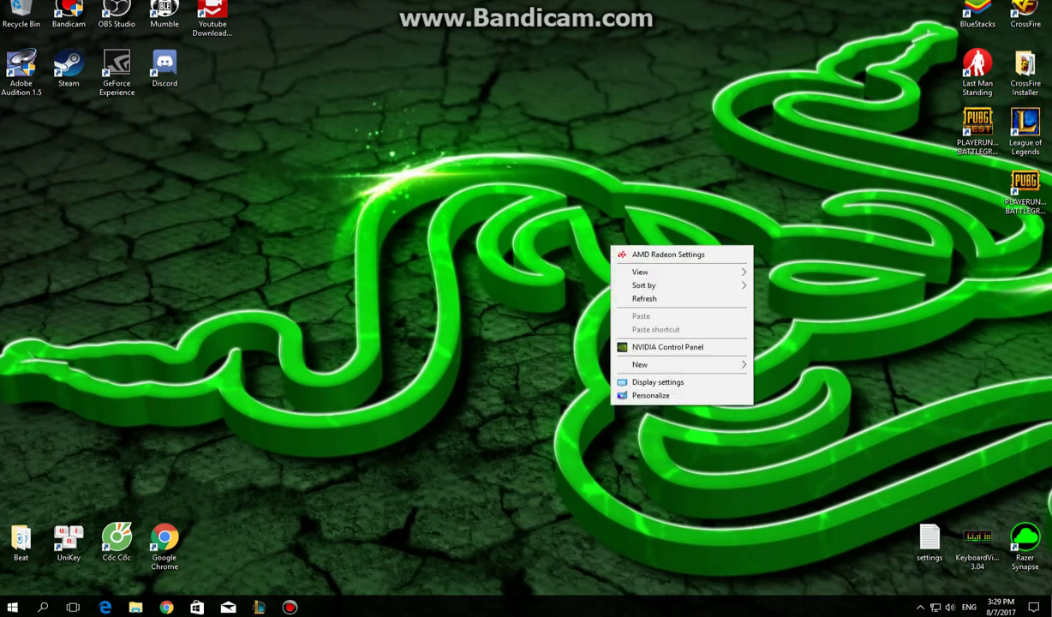
pyautogui.press('Escape')
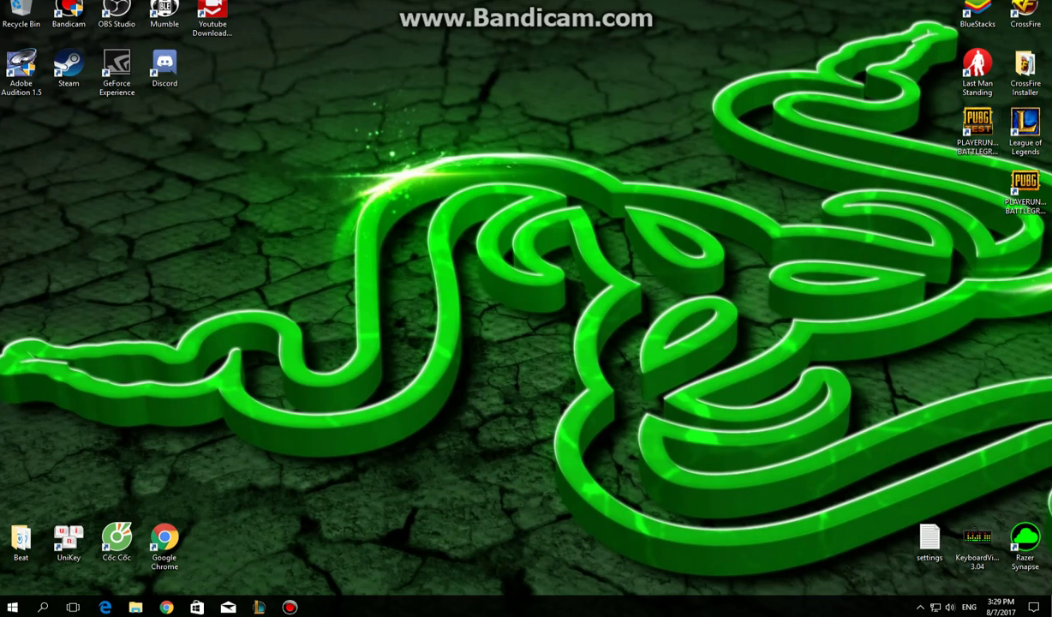
pyautogui.rightClick(631, 232)
pyautogui.rightClick(504, 355)
pyautogui.click(504, 355)
pyautogui.rightClick(523, 155)
pyautogui.press('Escape')
pyautogui.press('Escape')
pyautogui.rightClick(341, 147)
pyautogui.press('Escape')
pyautogui.rightClick(422, 162)
pyautogui.press('Escape')
pyautogui.rightClick(485, 208)
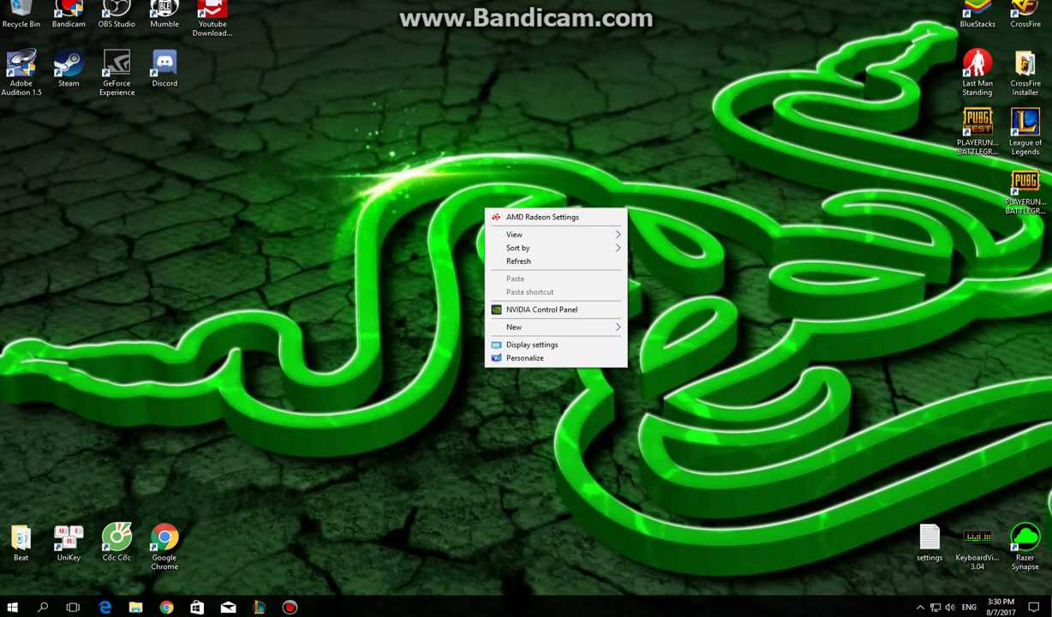
pyautogui.rightClick(317, 159)
pyautogui.rightClick(599, 210)
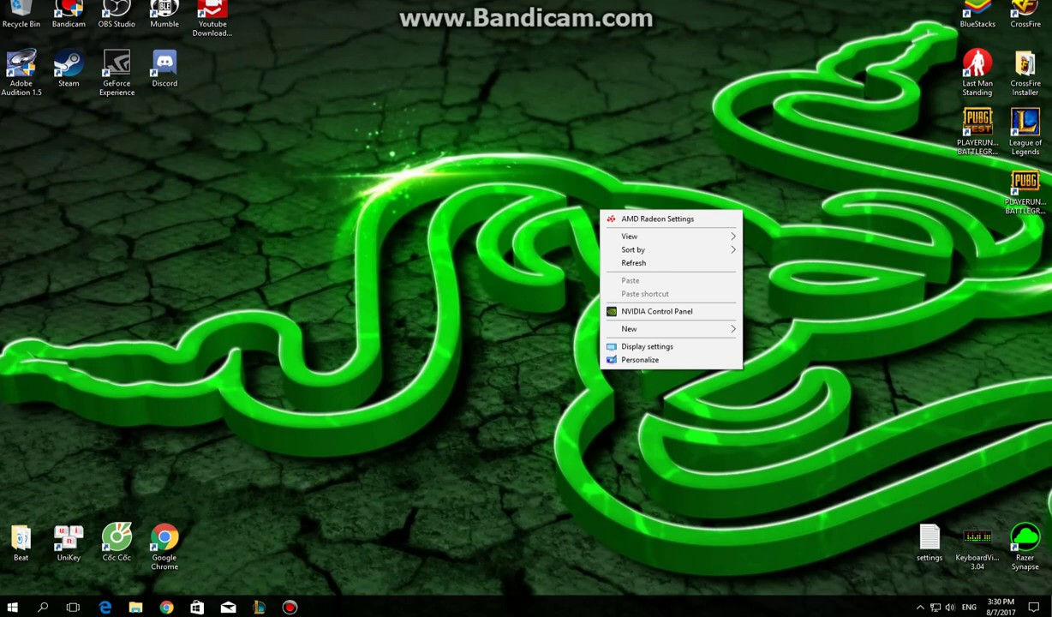
pyautogui.press('Escape')
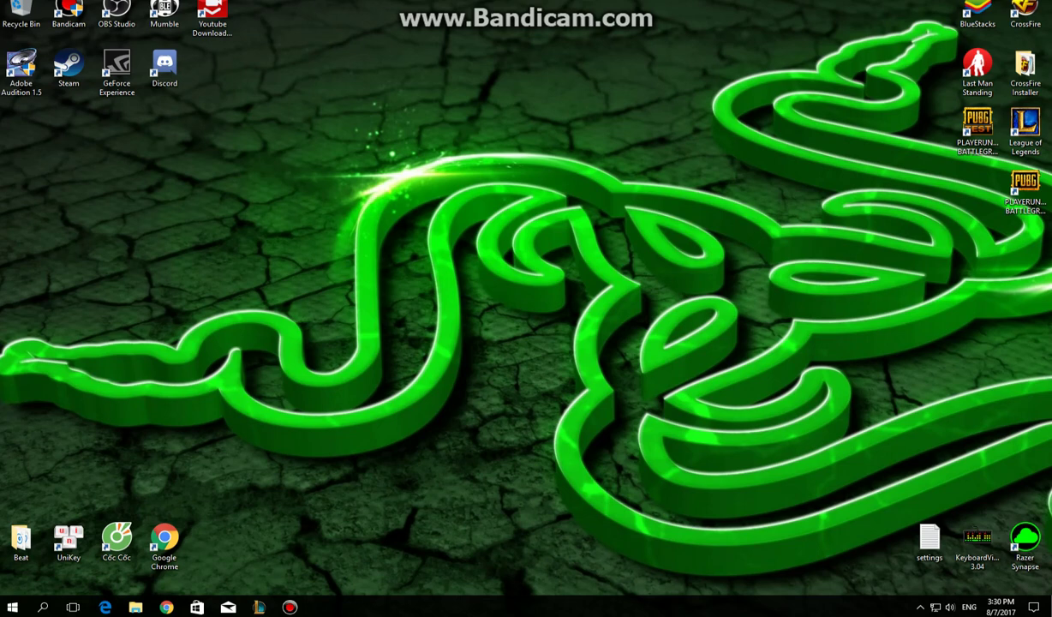
# Step: Switch to the League of Legends client and collapse its open chat window
pyautogui.click(259, 606)
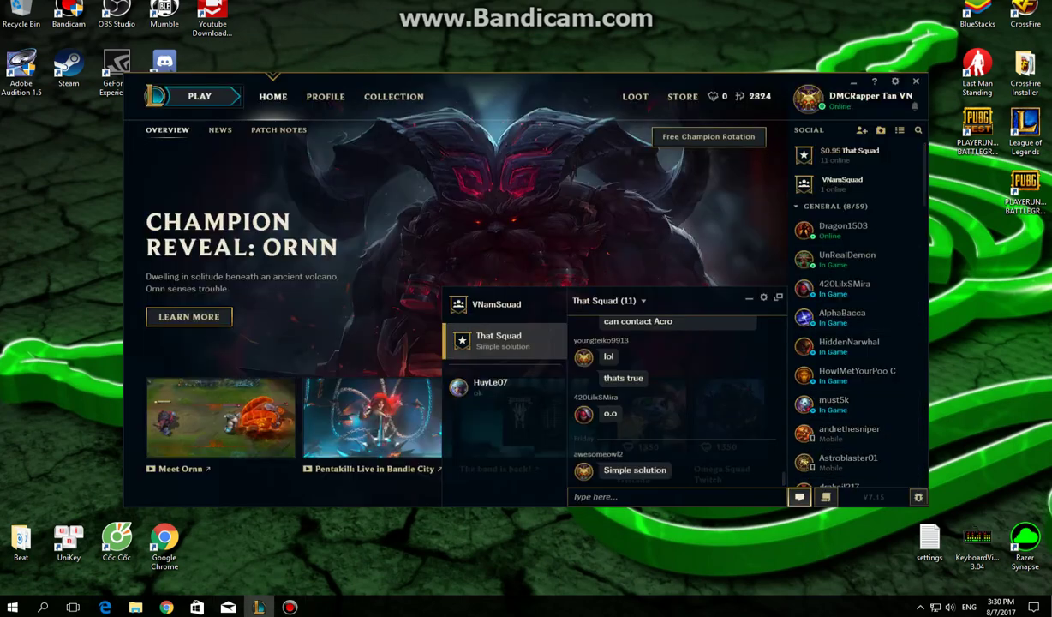
pyautogui.click(799, 496)
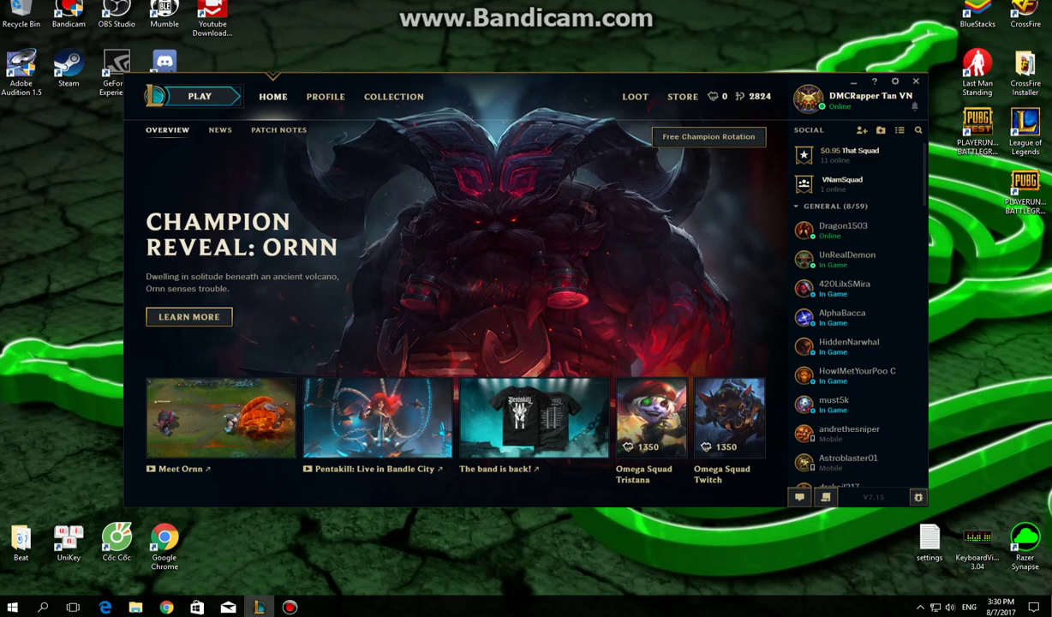